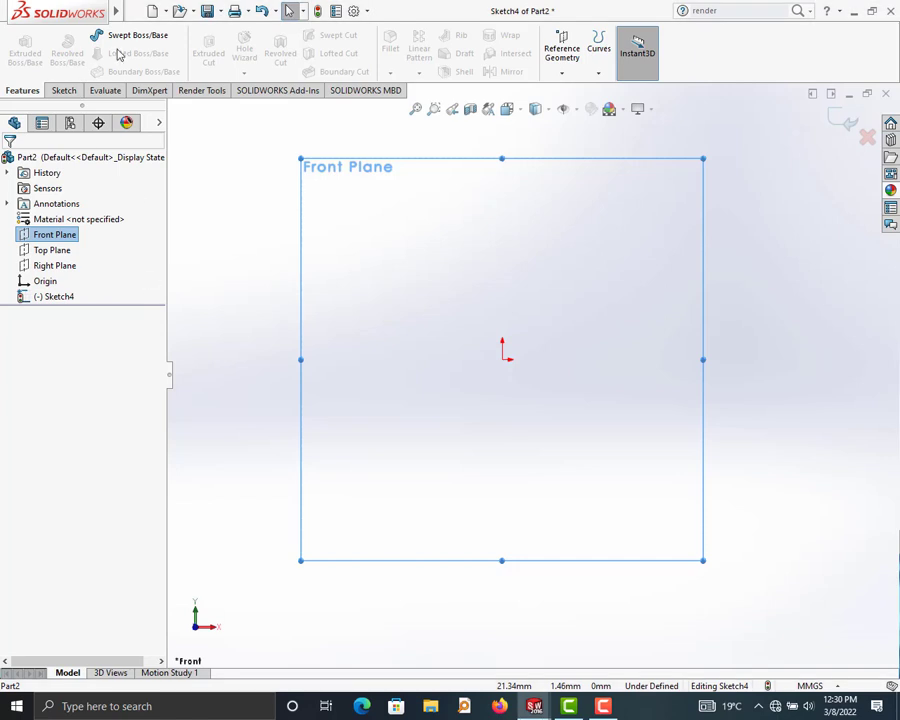
Draw a circle centred on the origin of the Front Plane.
left_click(63, 91)
left_click(120, 36)
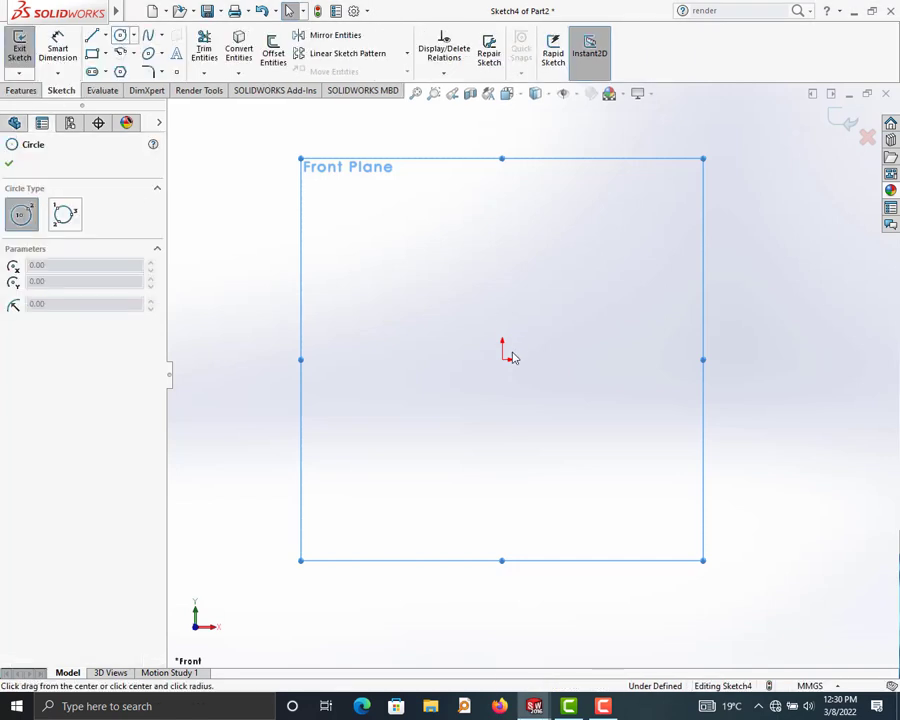
left_click(503, 358)
left_click(640, 293)
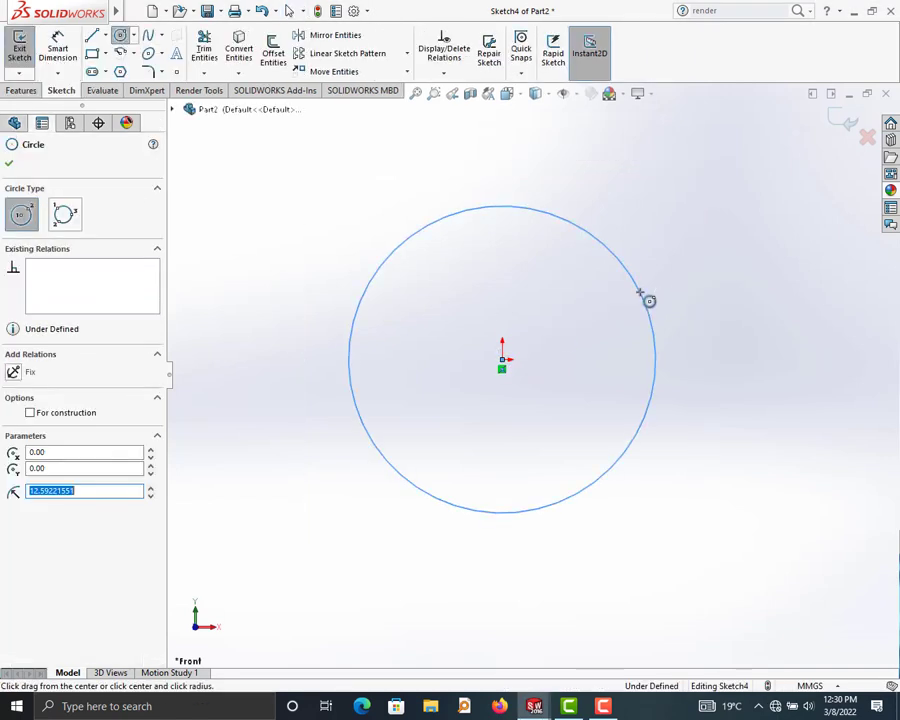
Dimension the circle's diameter to 30 mm so the sketch is fully defined.
key("d")
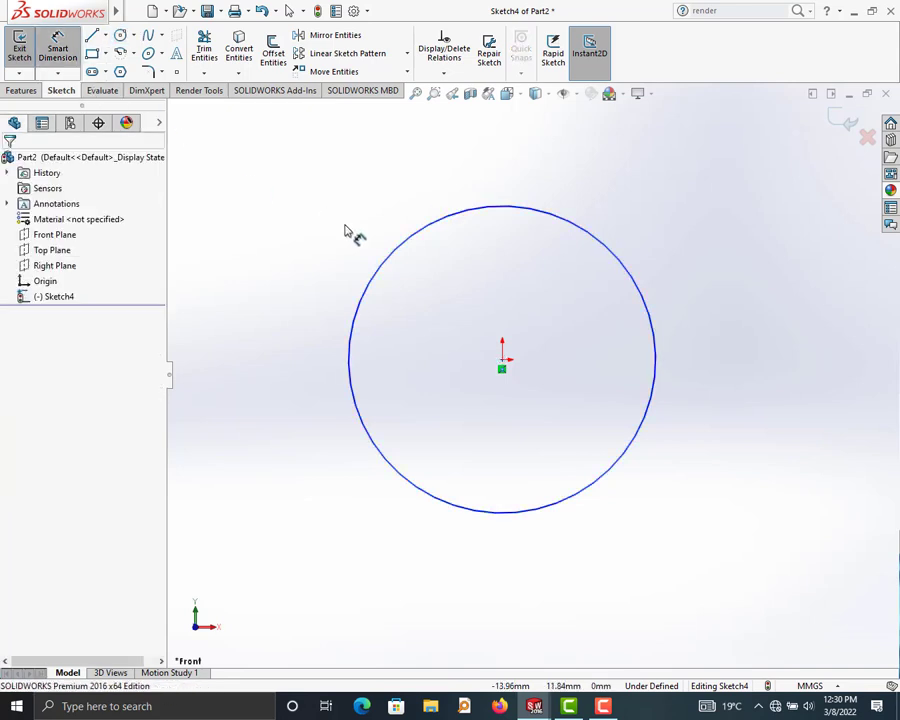
left_click(388, 258)
left_click(311, 280)
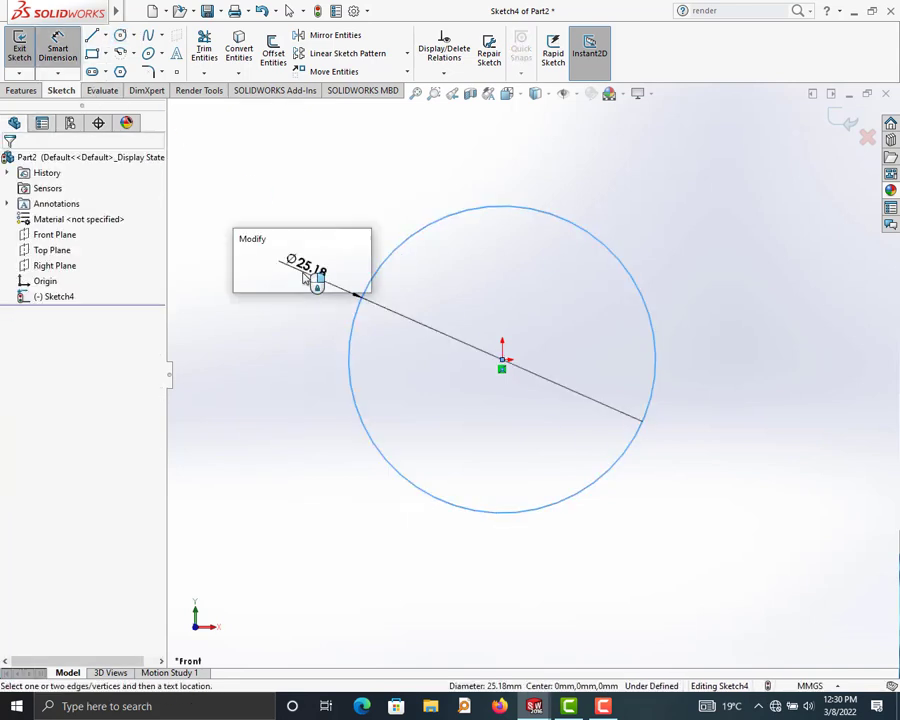
type("3")
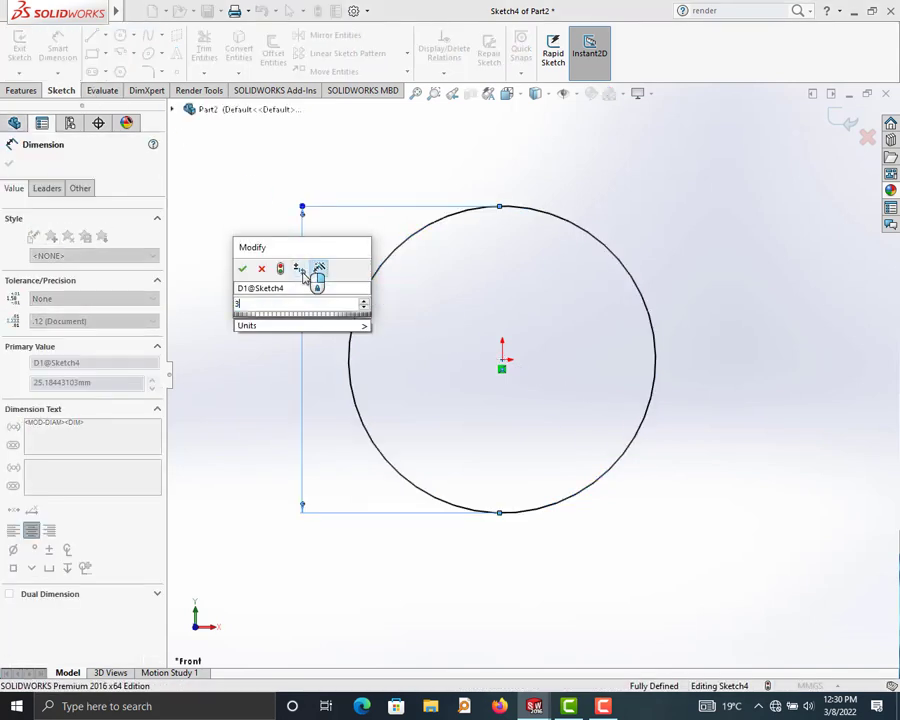
type("0")
key("Return")
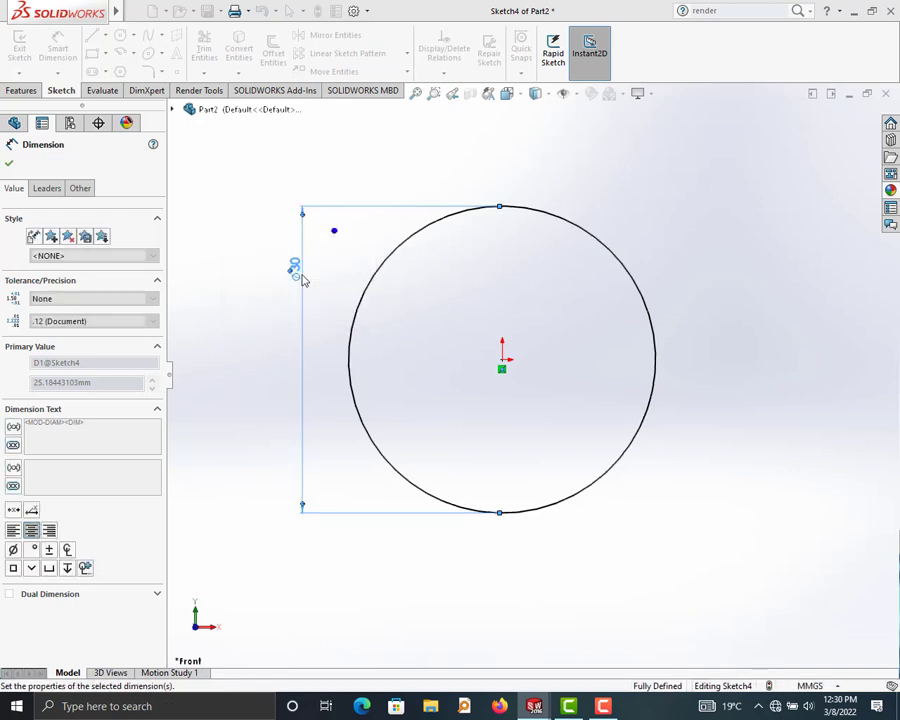
left_click(9, 163)
left_click(24, 91)
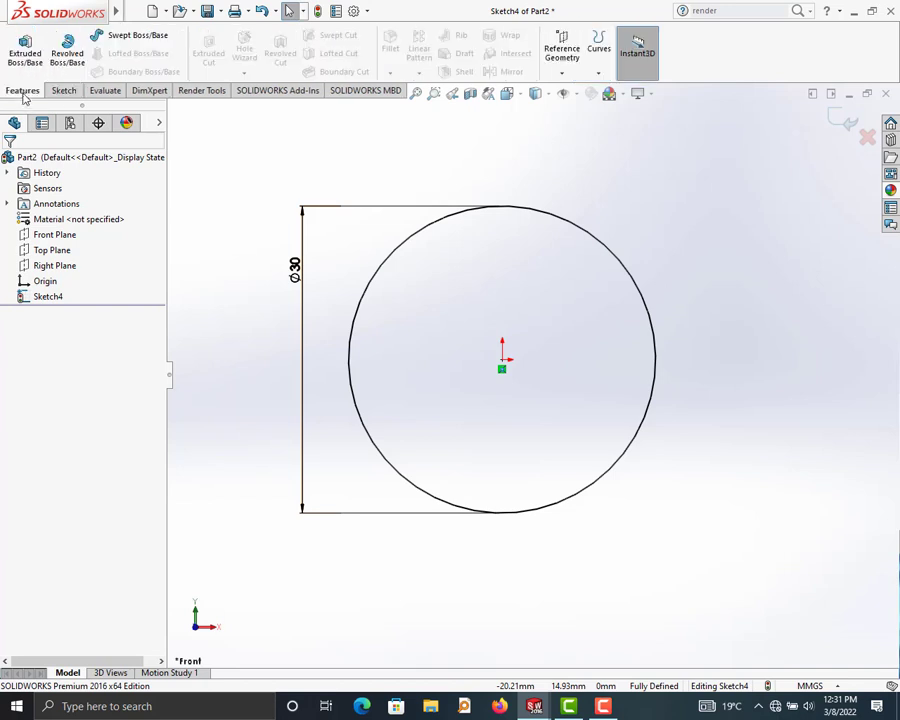
Extrude the 30 mm circle 10 mm into a solid disc with Extruded Boss/Base.
left_click(28, 63)
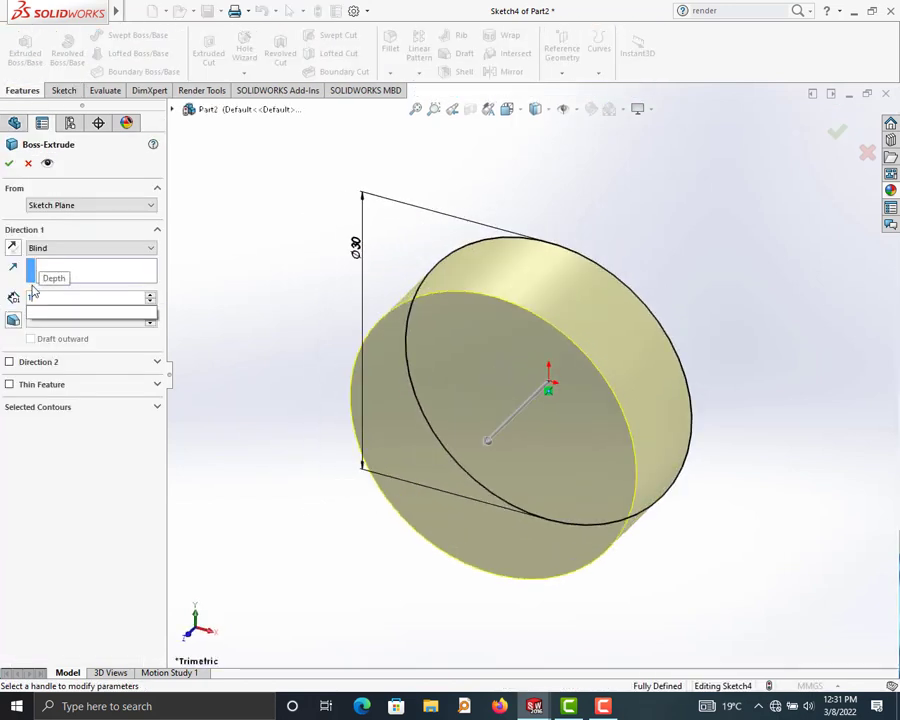
left_click(9, 164)
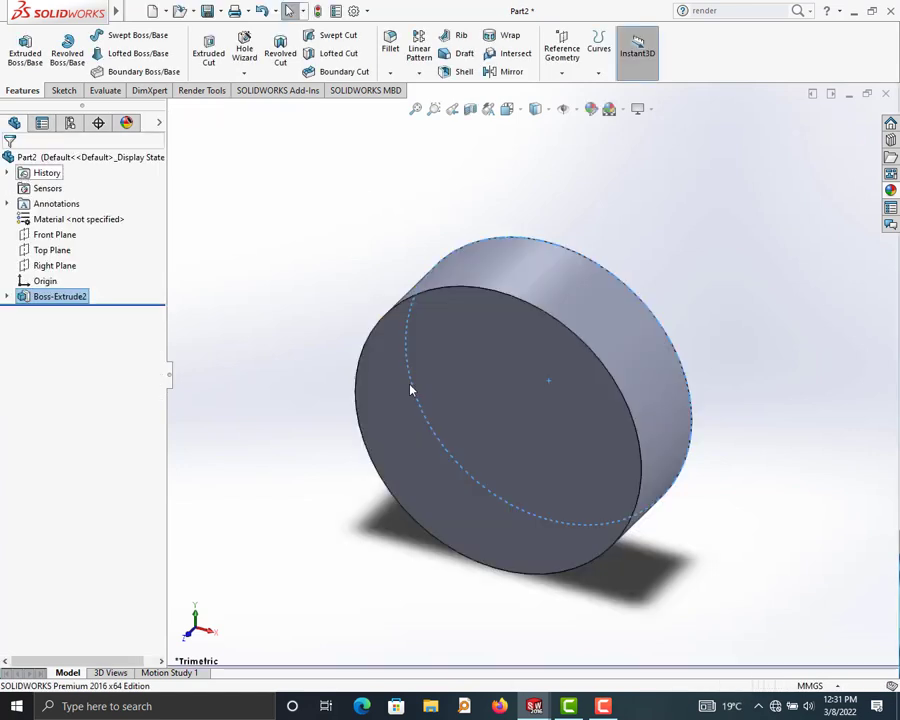
Start a sketch on the disc's front face and draw a circle centred on the origin.
left_click(515, 370)
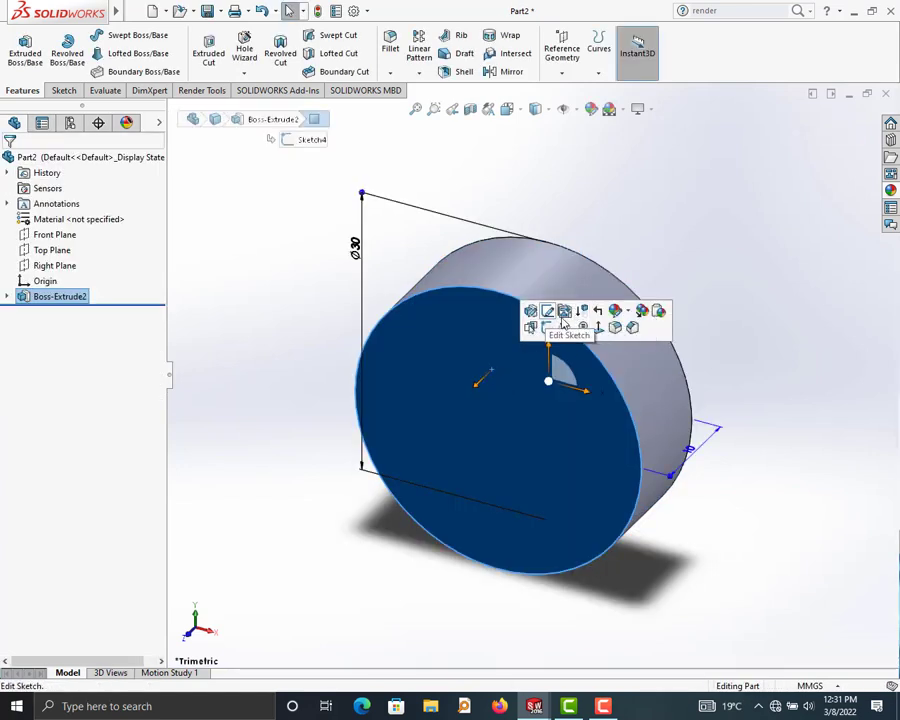
left_click(546, 326)
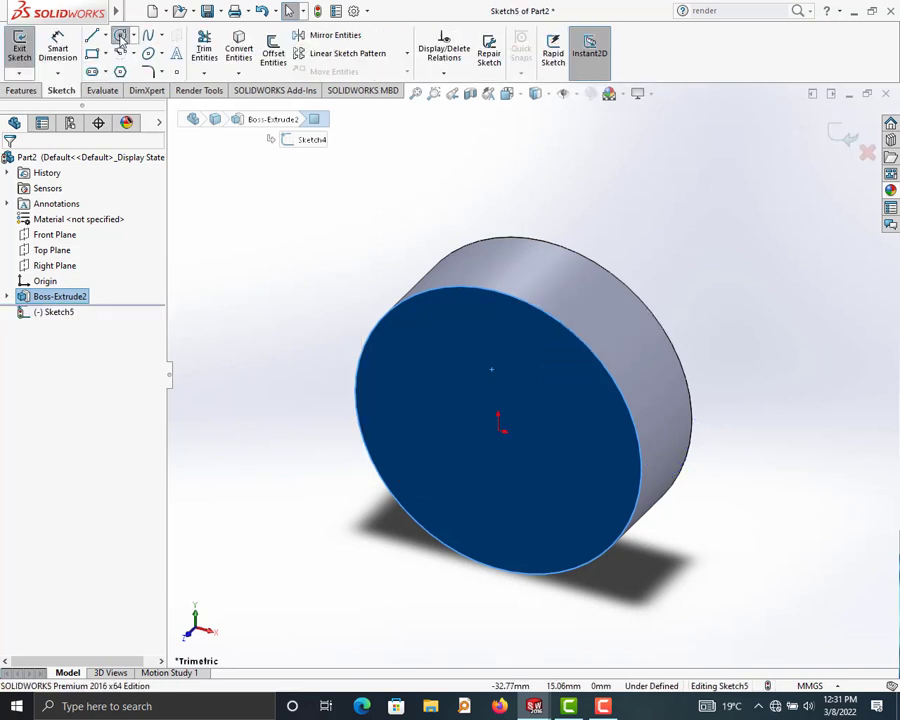
left_click(120, 35)
left_click(500, 425)
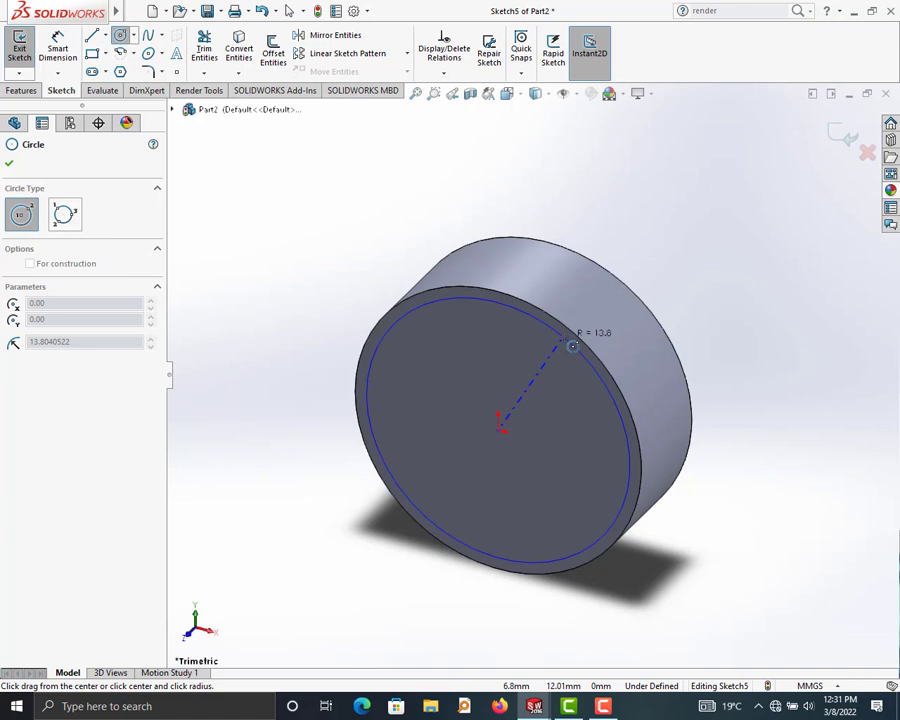
left_click(572, 345)
left_click(21, 90)
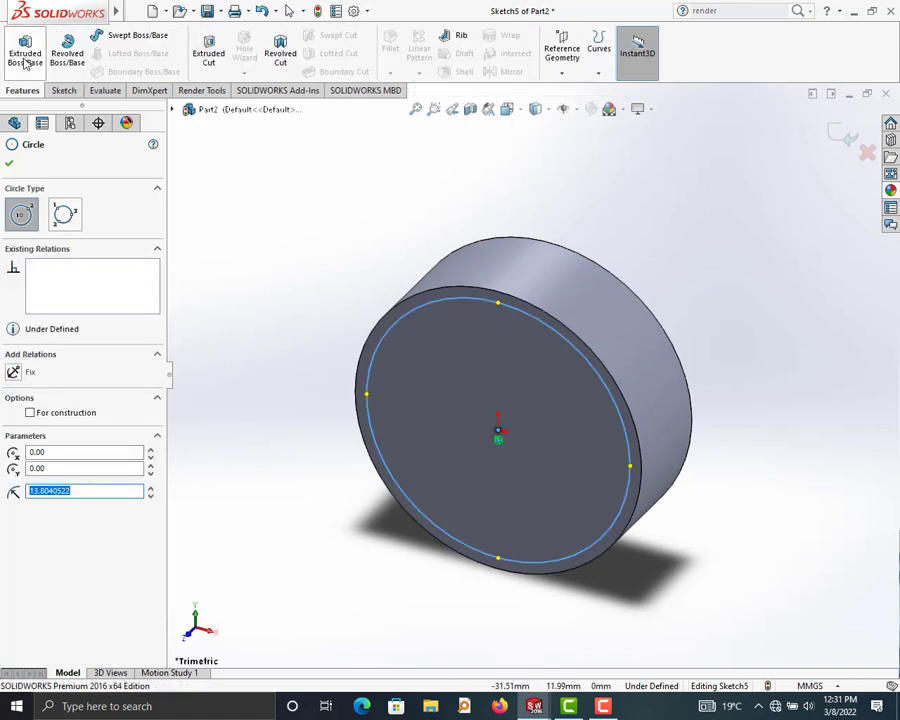
Dimension the inner circle's diameter to 28 mm.
left_click(70, 90)
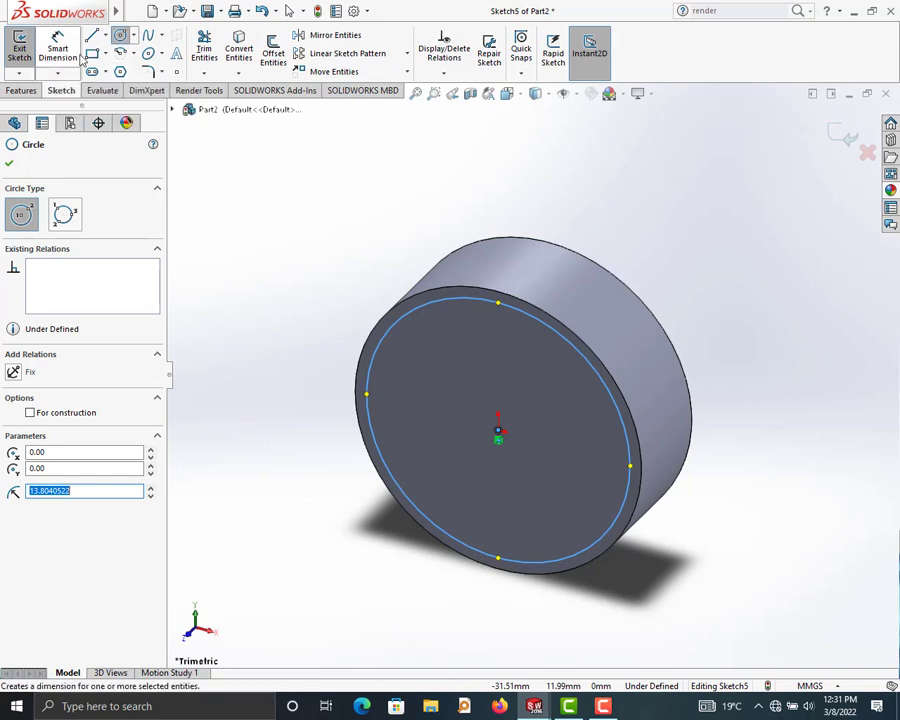
left_click(58, 48)
left_click(383, 342)
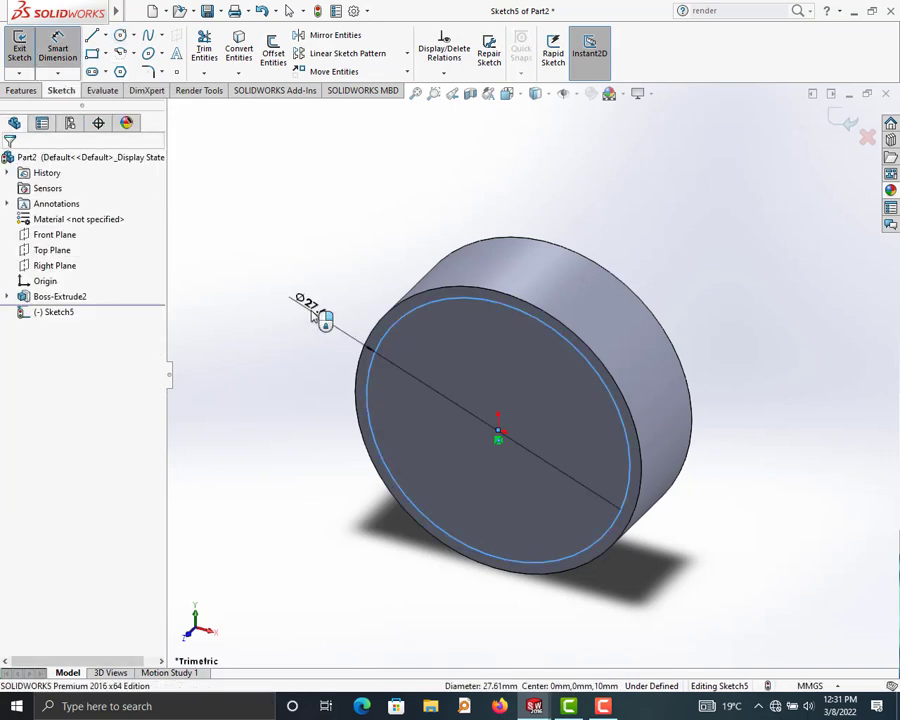
left_click(318, 318)
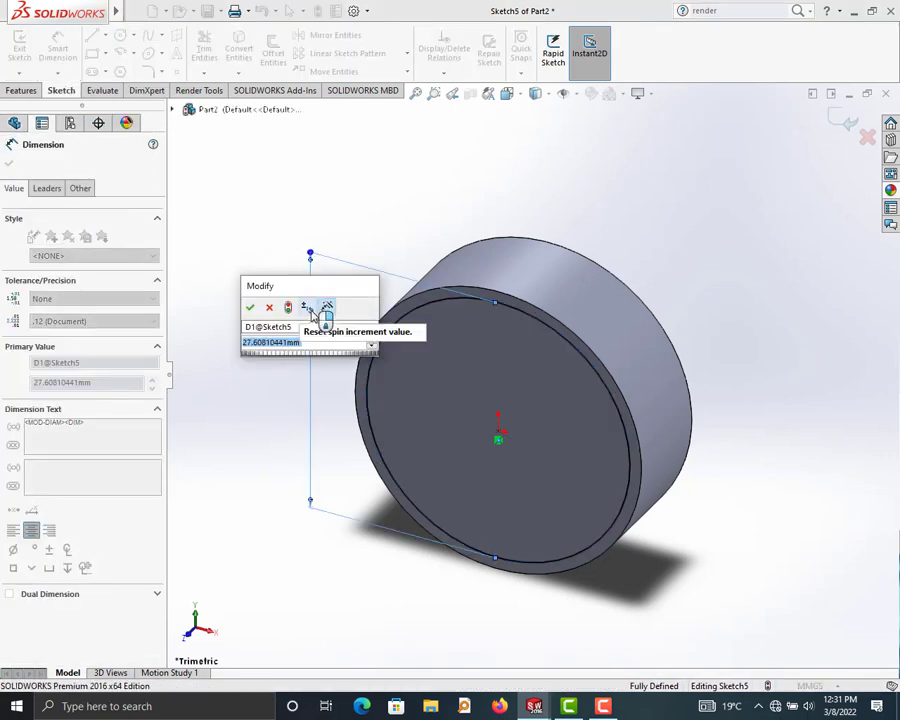
type("3")
key("BackSpace")
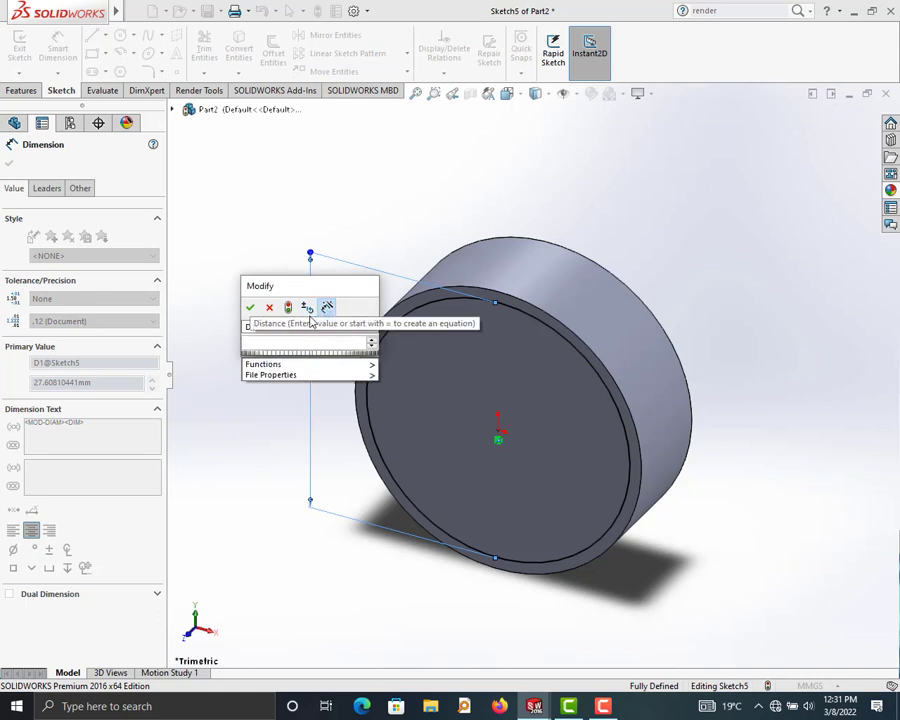
type("28")
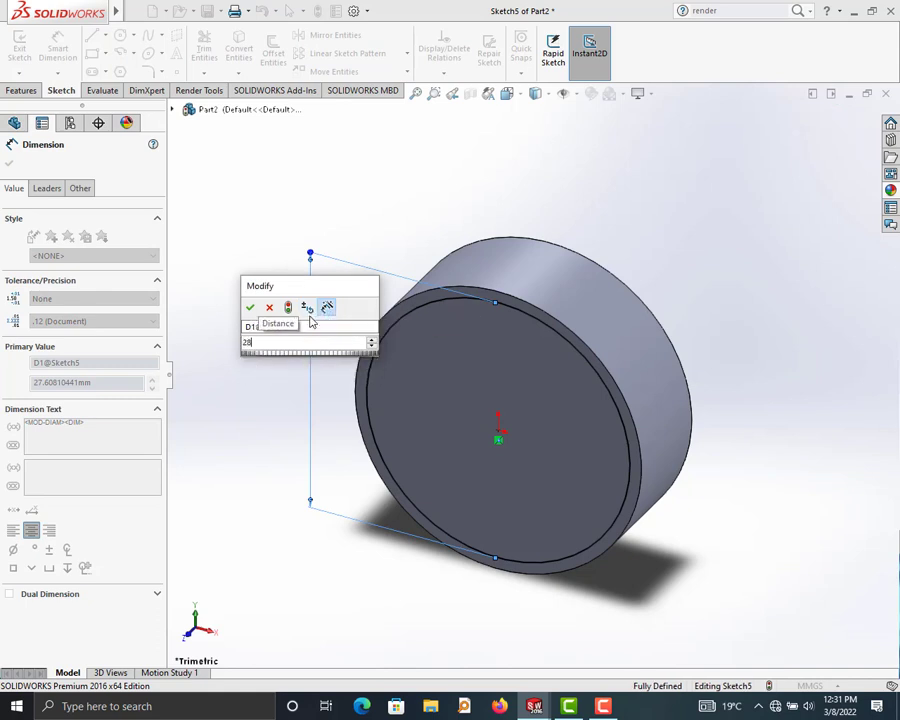
key("Return")
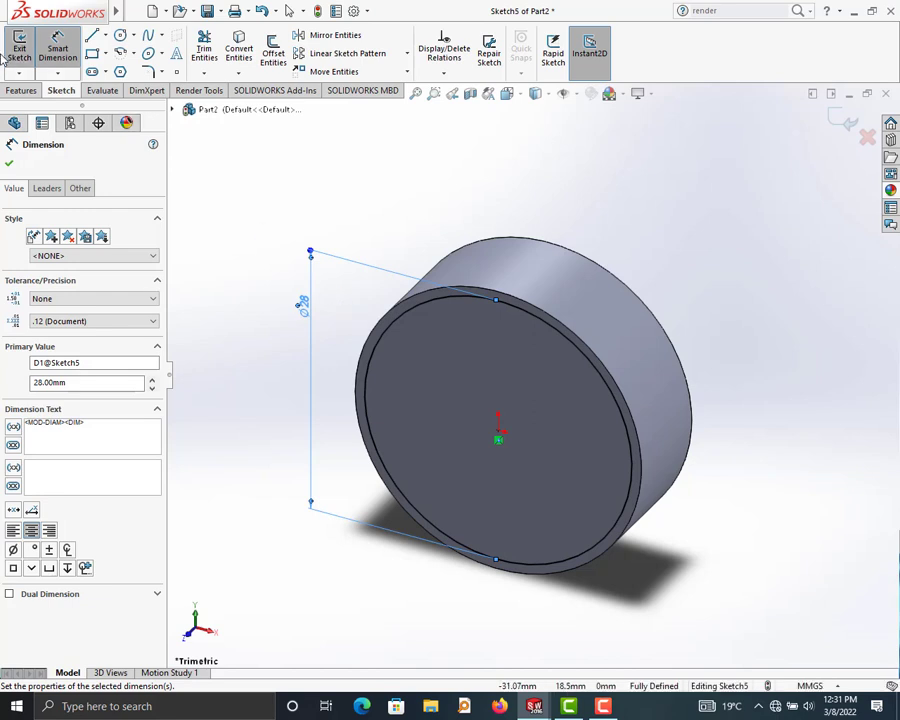
left_click(10, 92)
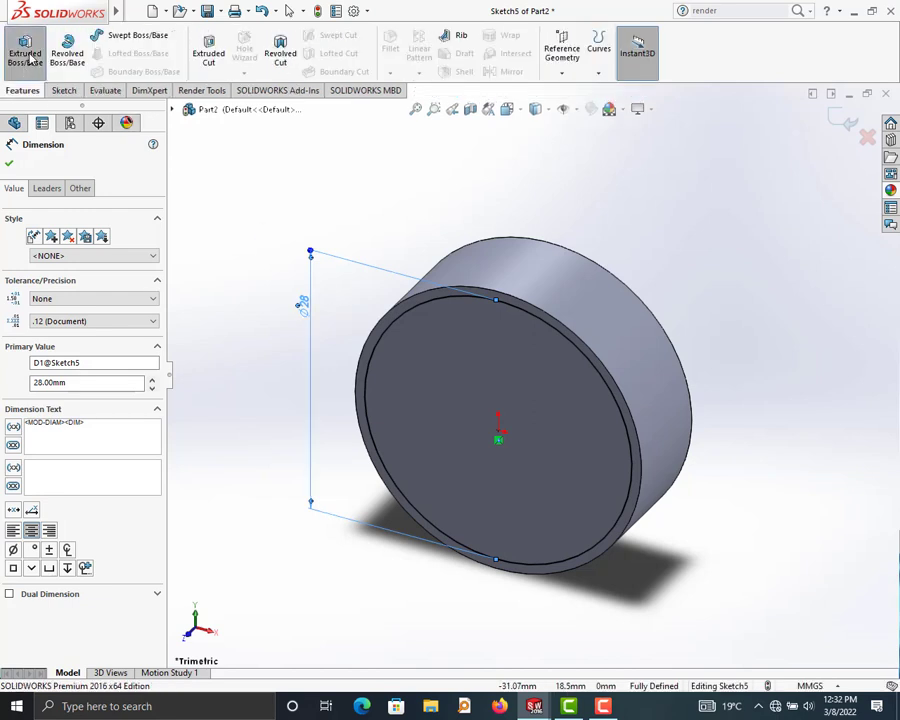
Extruded-cut the 28 mm circle 9 mm deep (Blind), hollowing the disc into a cup.
left_click(28, 52)
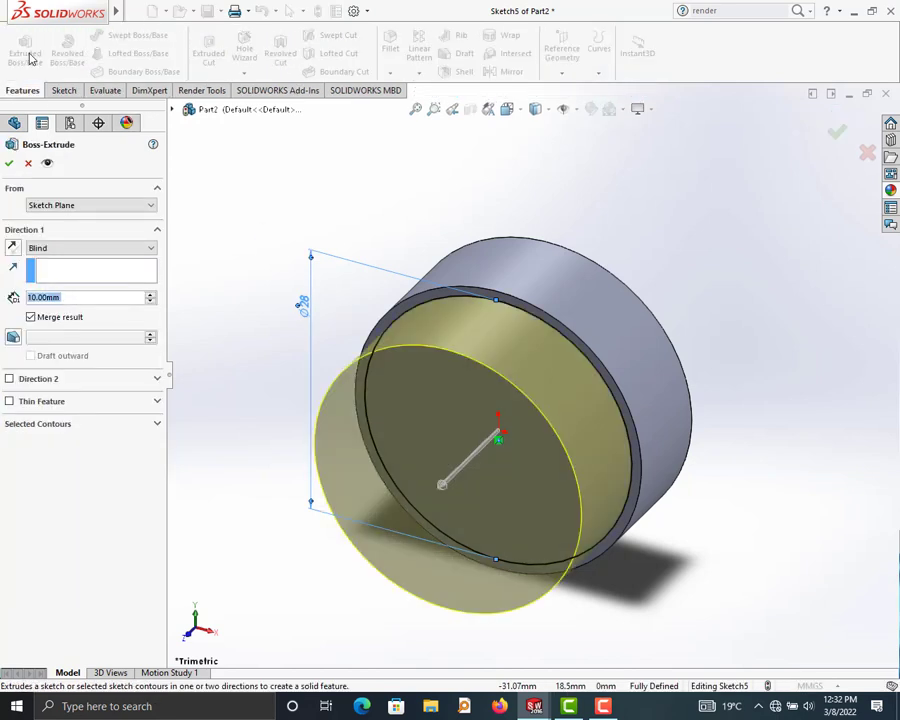
left_click(30, 165)
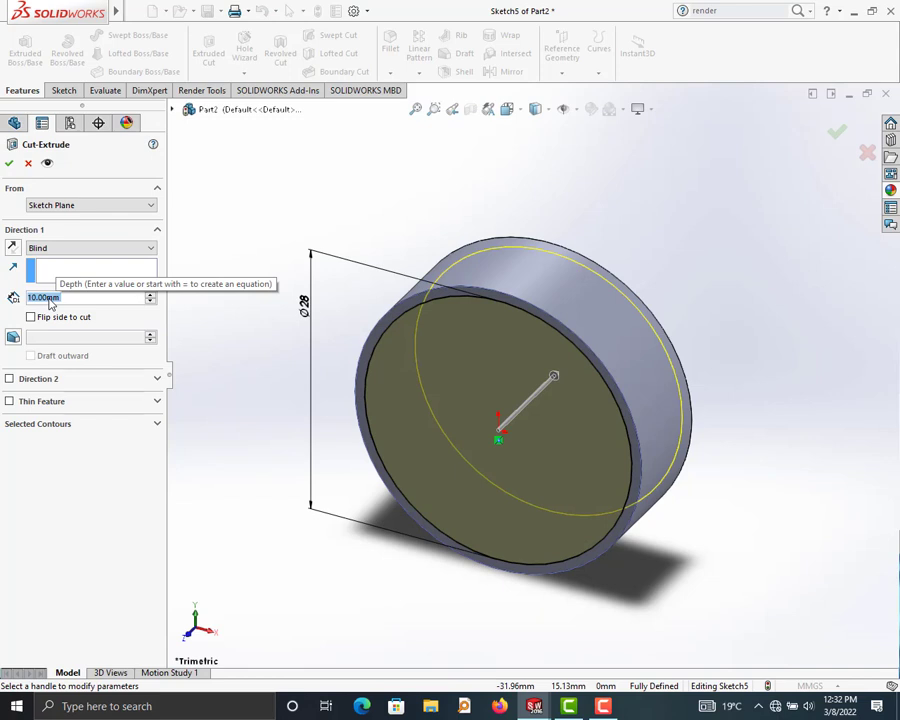
type("9")
key("Return")
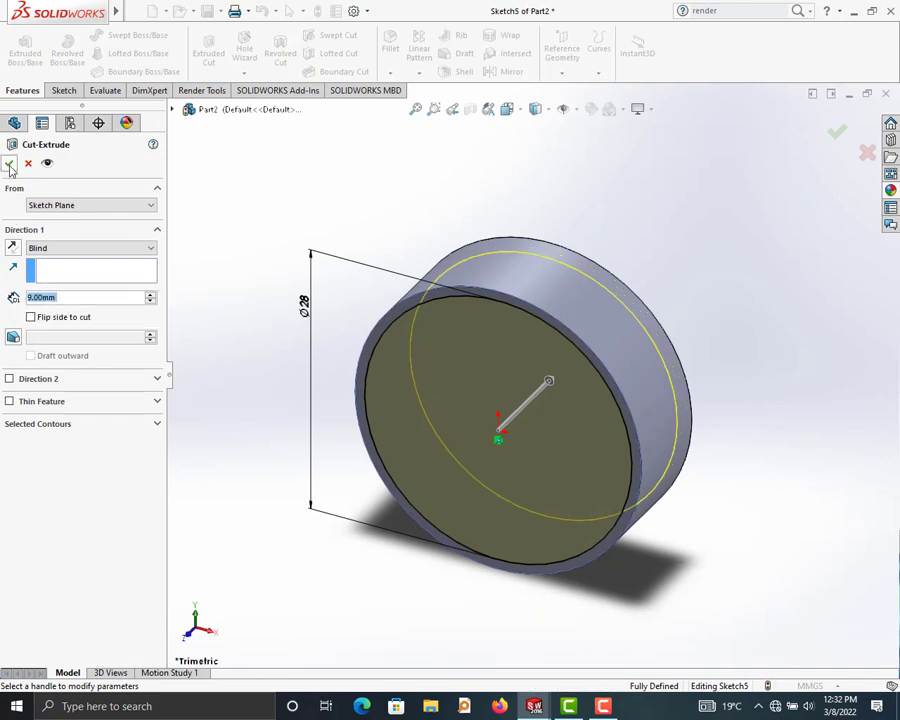
left_click(9, 165)
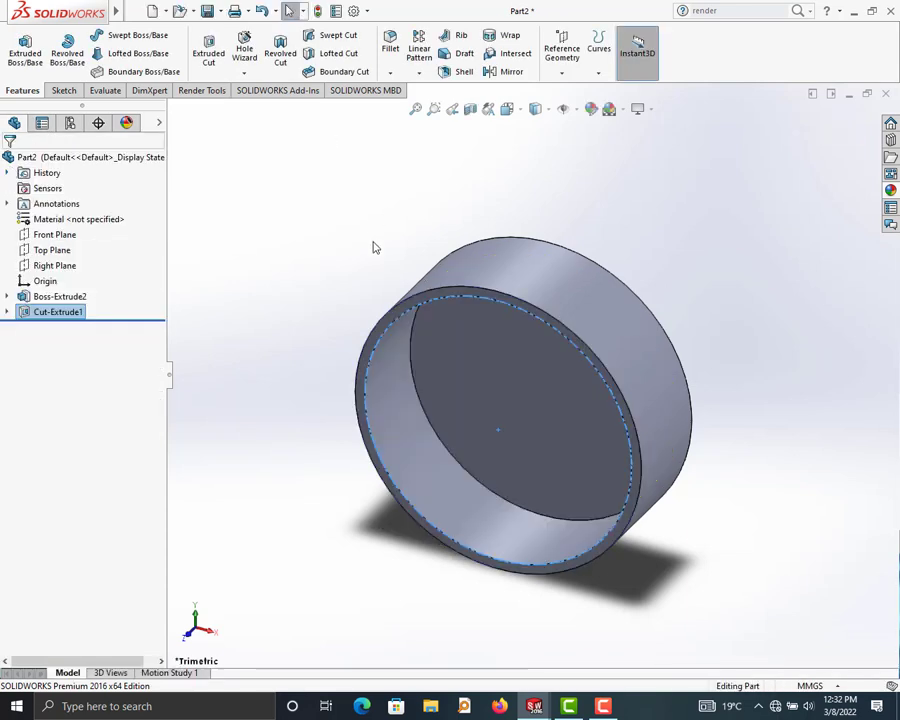
left_click(375, 247)
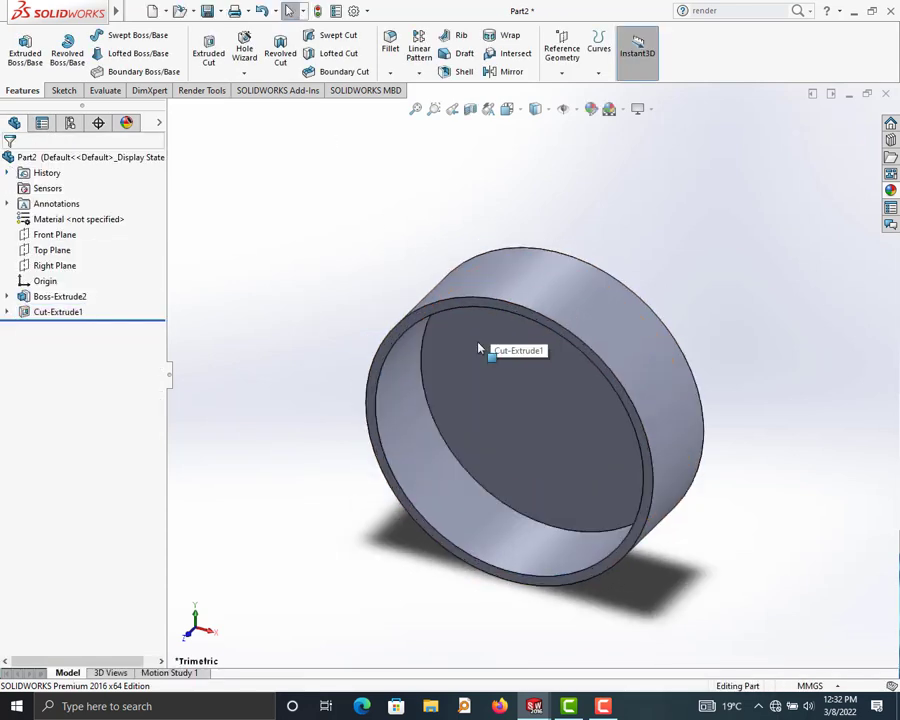
Orbit the part to bring its closed flat face toward the viewer and select it.
scroll(498, 402, "up", 1)
scroll(572, 304, "down", 2)
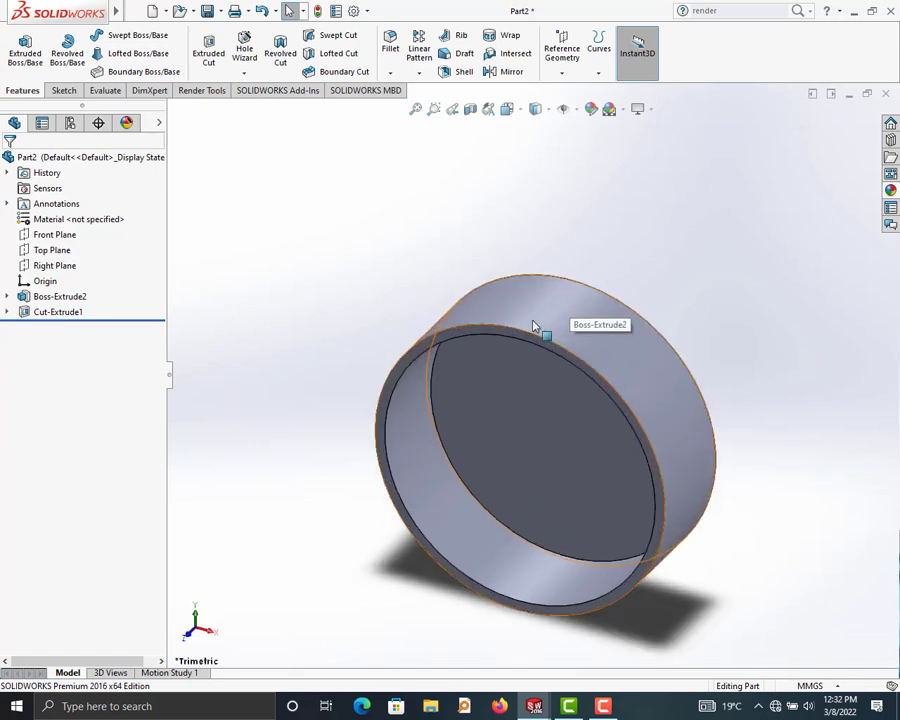
mouse_move(535, 326)
middle_mouse_down()
mouse_move(556, 374)
mouse_move(498, 406)
mouse_move(410, 430)
mouse_move(430, 511)
middle_mouse_up()
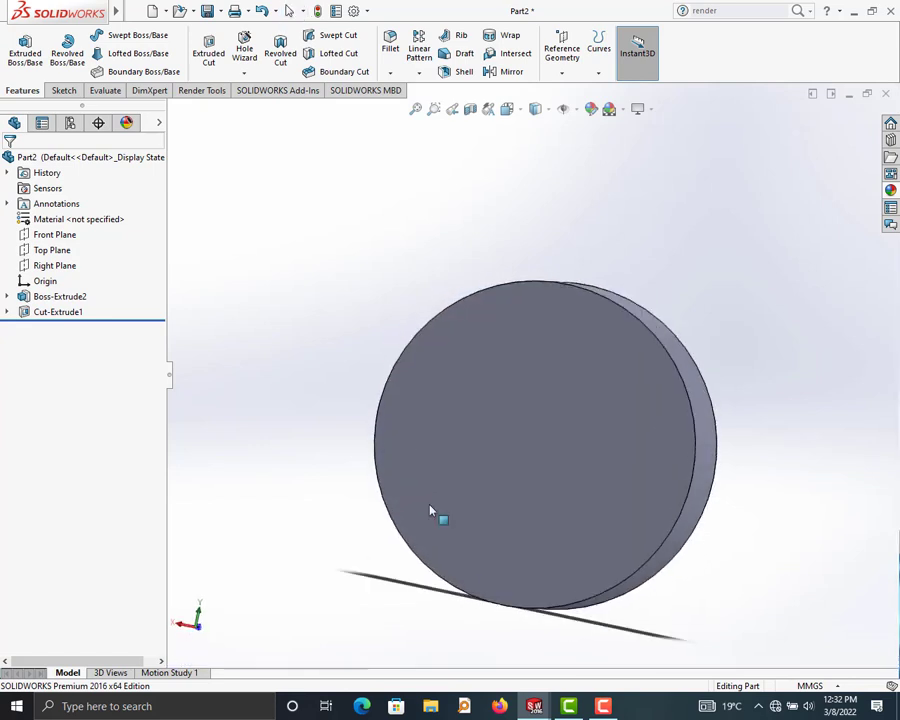
left_click(484, 378)
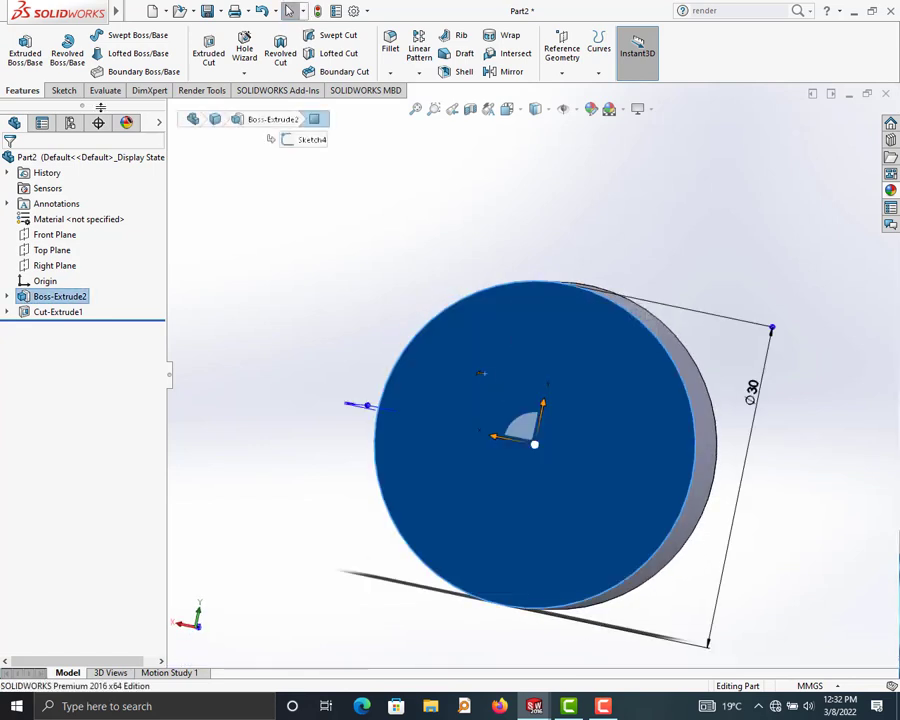
left_click(62, 90)
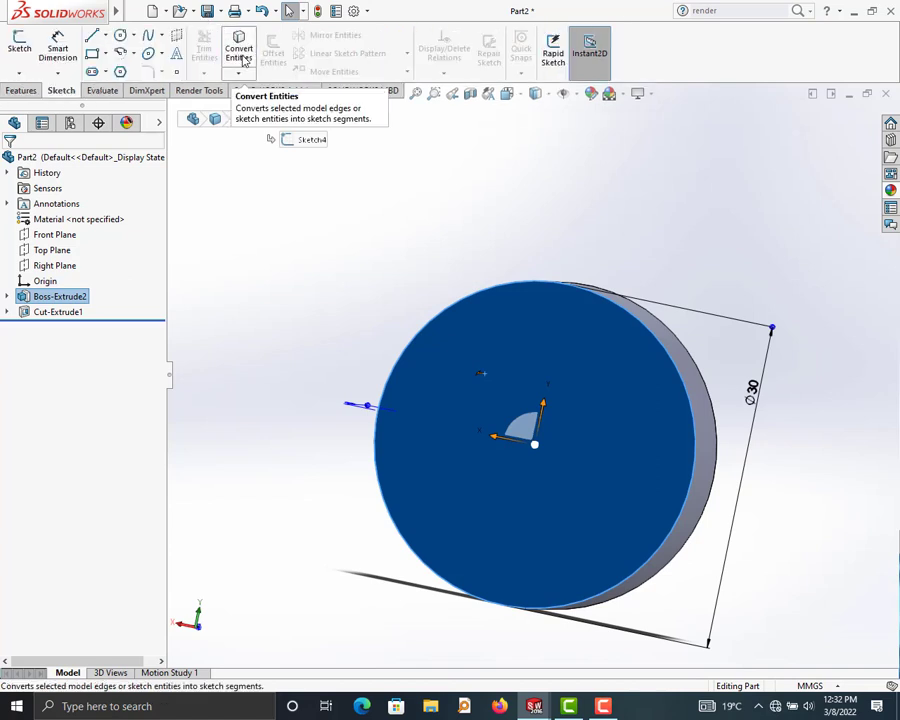
middle_click_drag(550, 362, 280, 216)
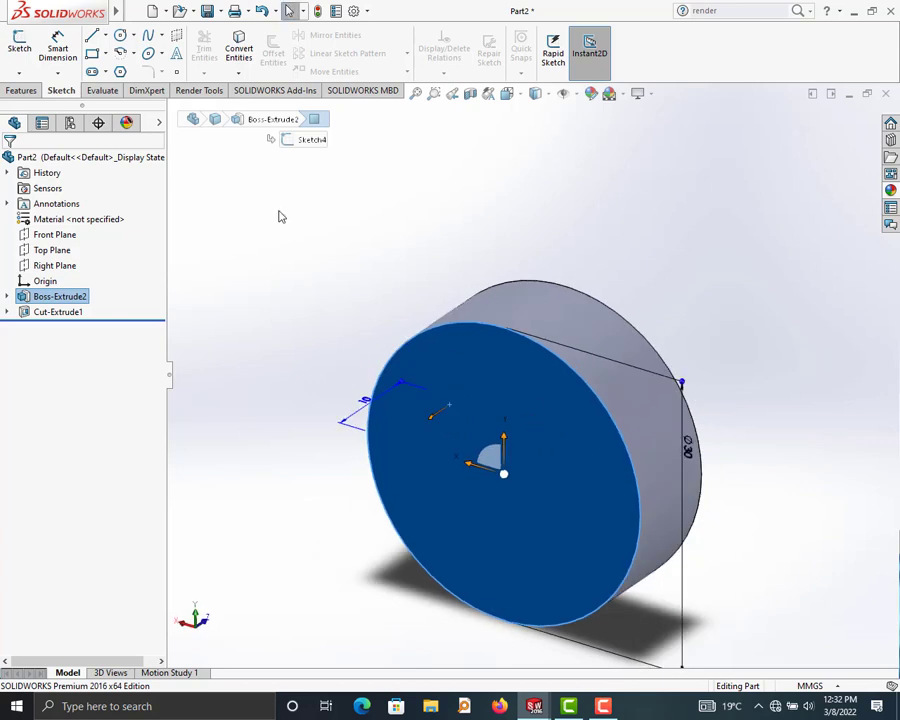
left_click(558, 448)
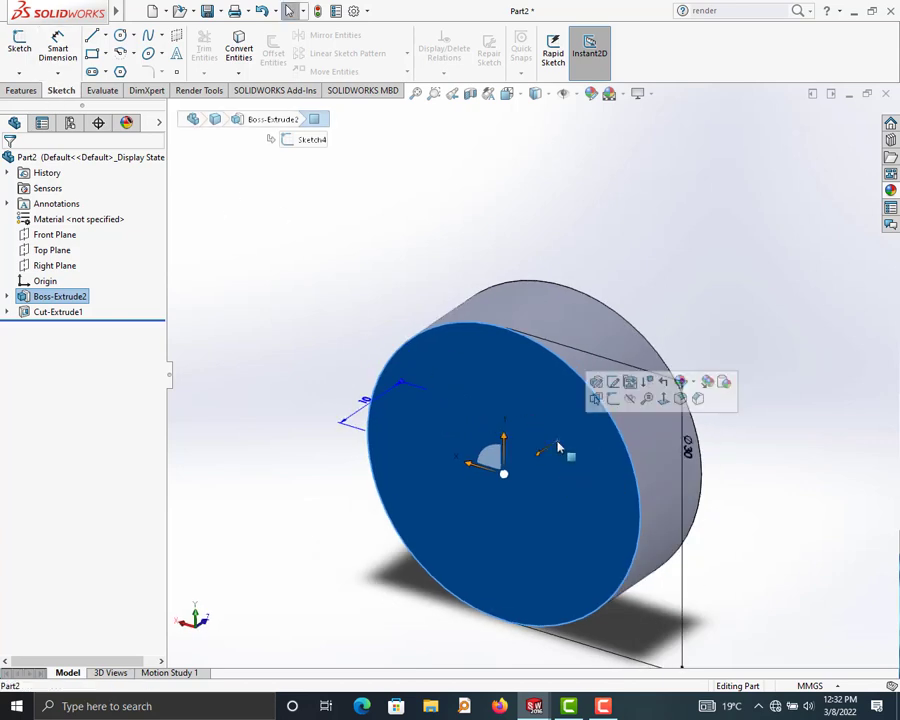
left_click(301, 326)
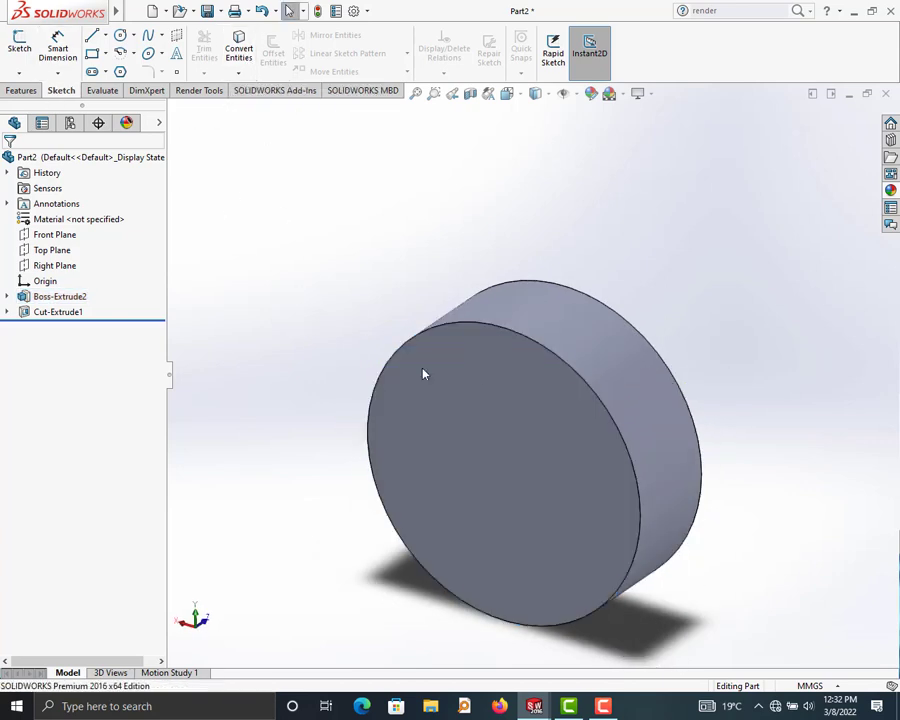
Zoom in and draw a small circle centred on the top rim edge of the face.
left_click(120, 35)
left_click(515, 372)
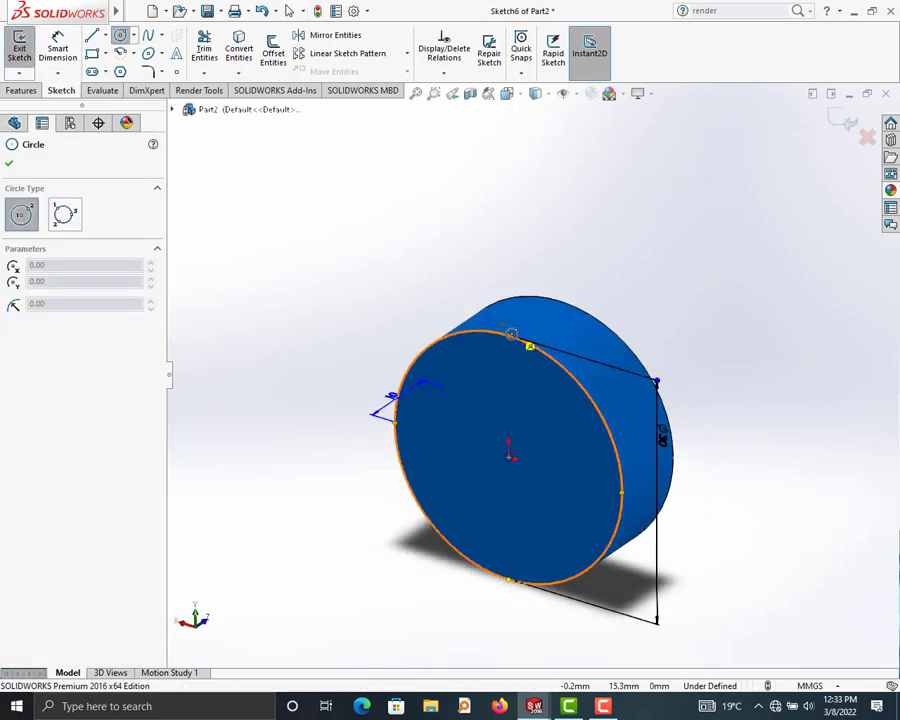
scroll(511, 336, "down", 3)
scroll(516, 352, "down", 2)
scroll(528, 362, "down", 1)
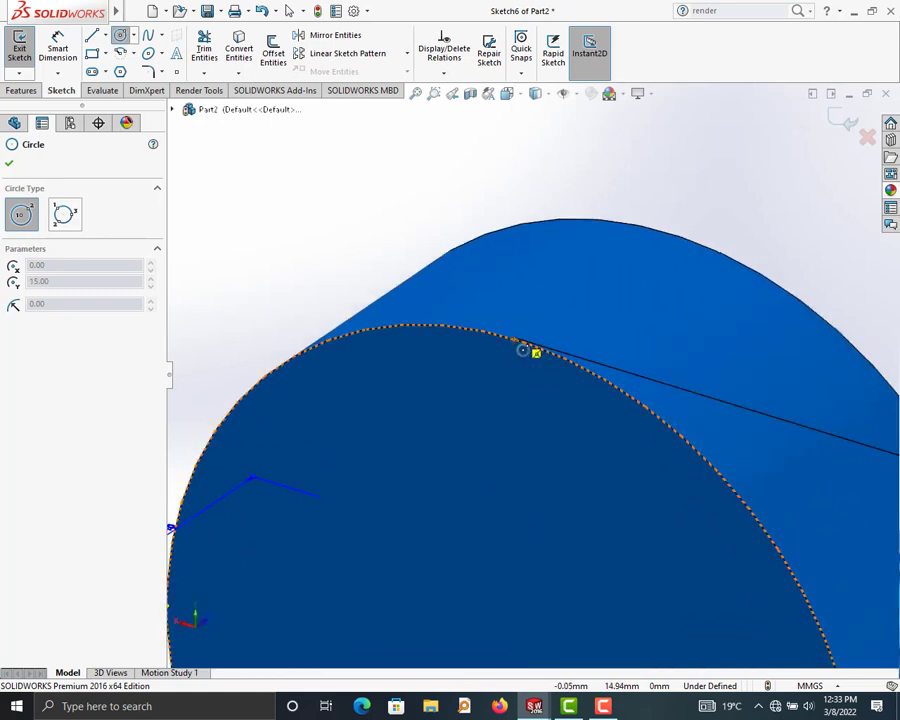
left_click(517, 339)
left_click(528, 329)
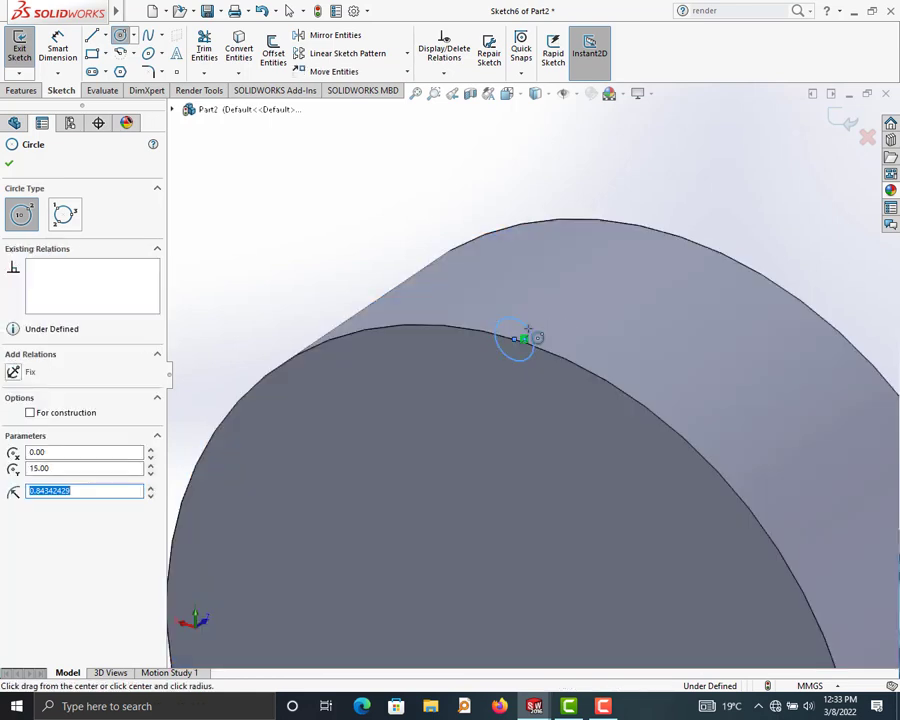
Dimension the small circle's diameter to 1 mm.
left_click(58, 48)
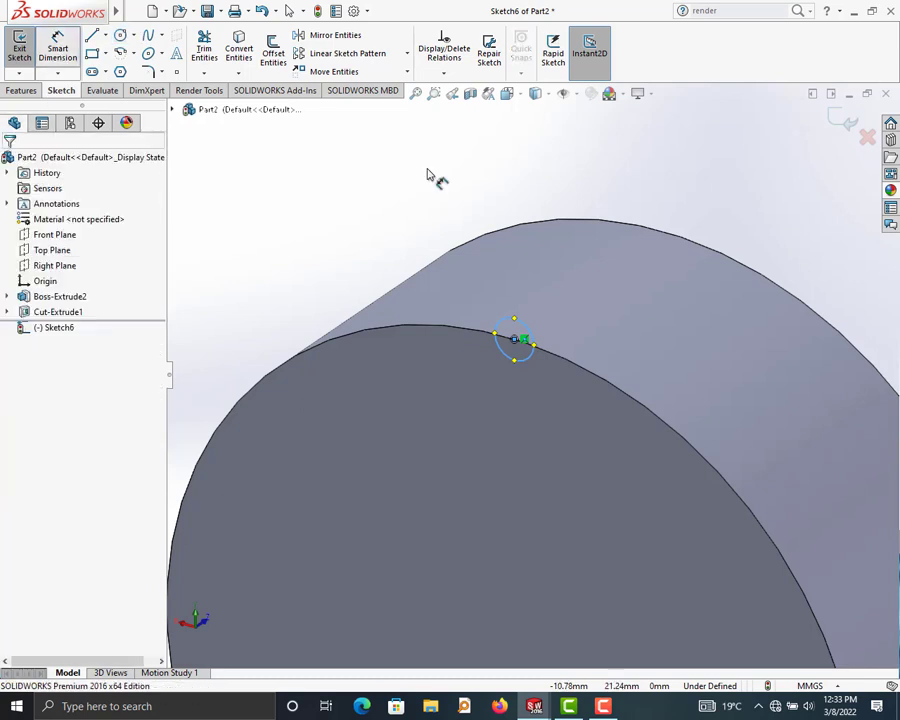
left_click(538, 318)
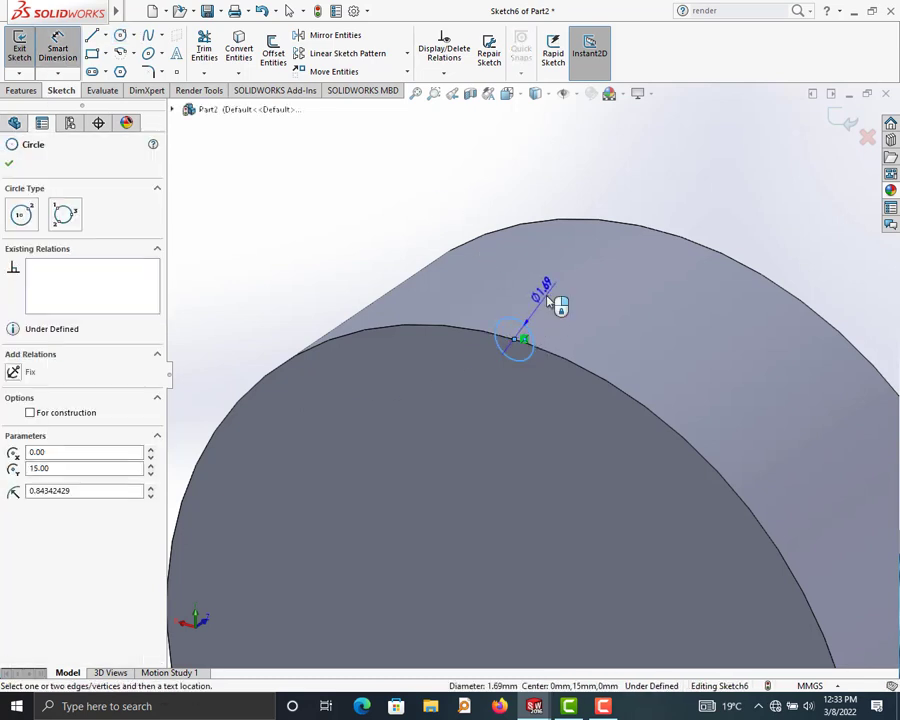
left_click(560, 304)
type("1")
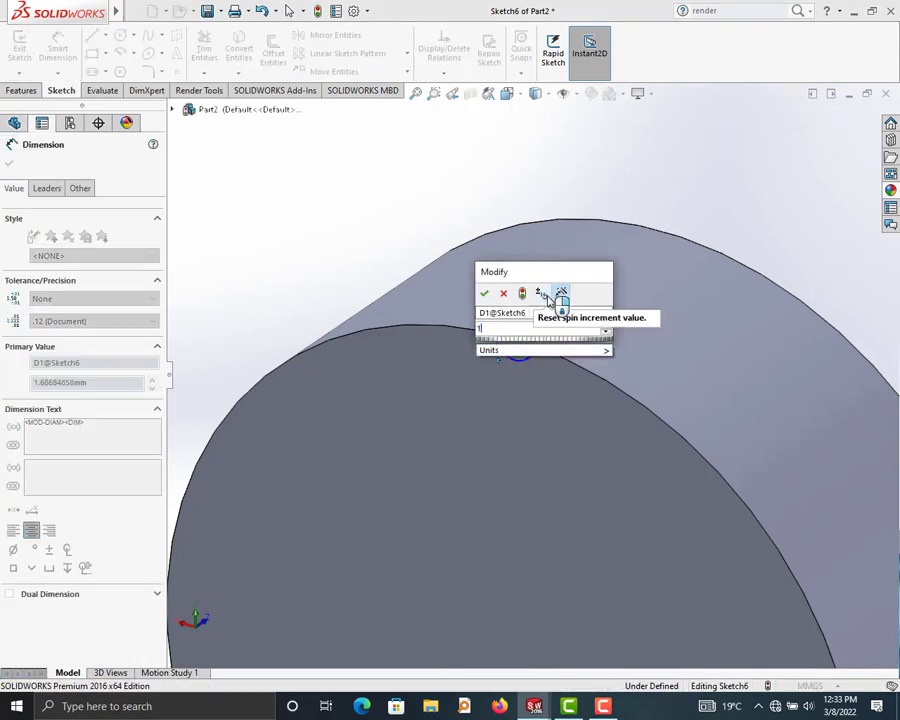
key("Return")
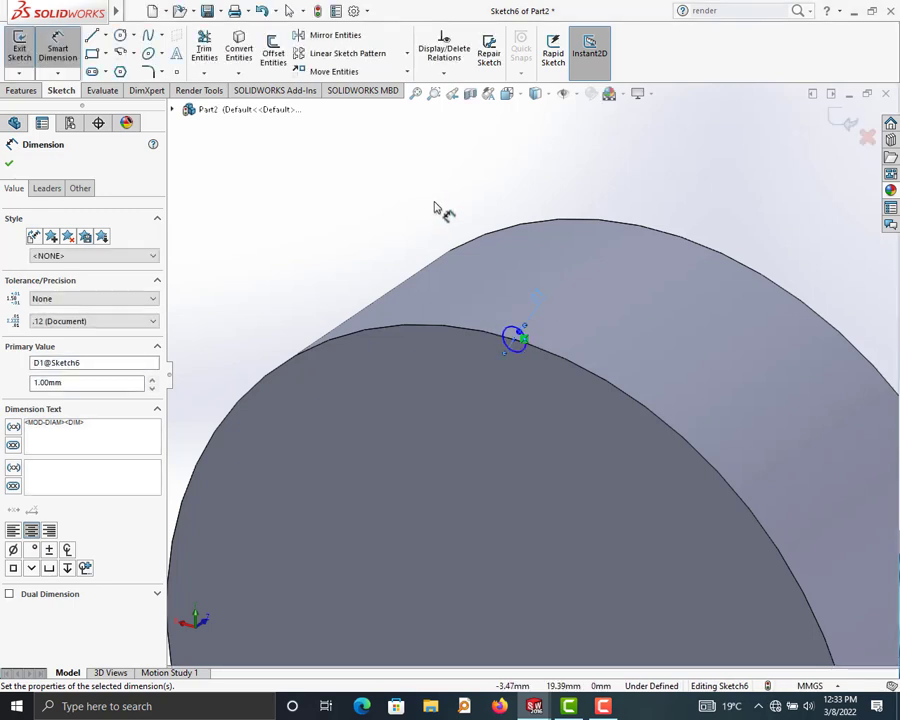
Extrude the 1 mm circle 9.50 mm in reverse direction into a rod along the rim.
left_click(24, 92)
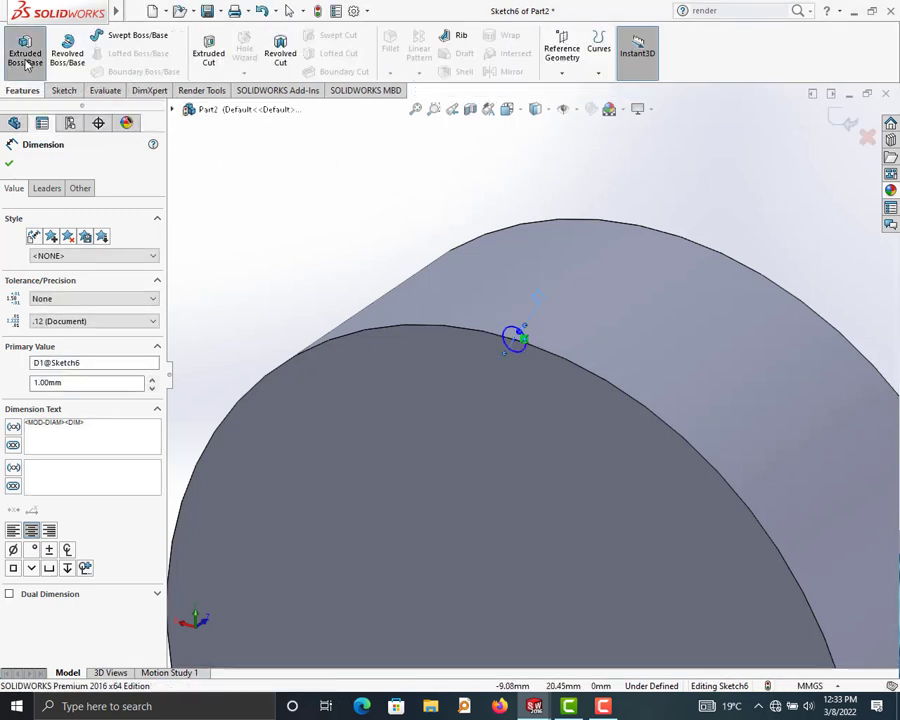
left_click(27, 63)
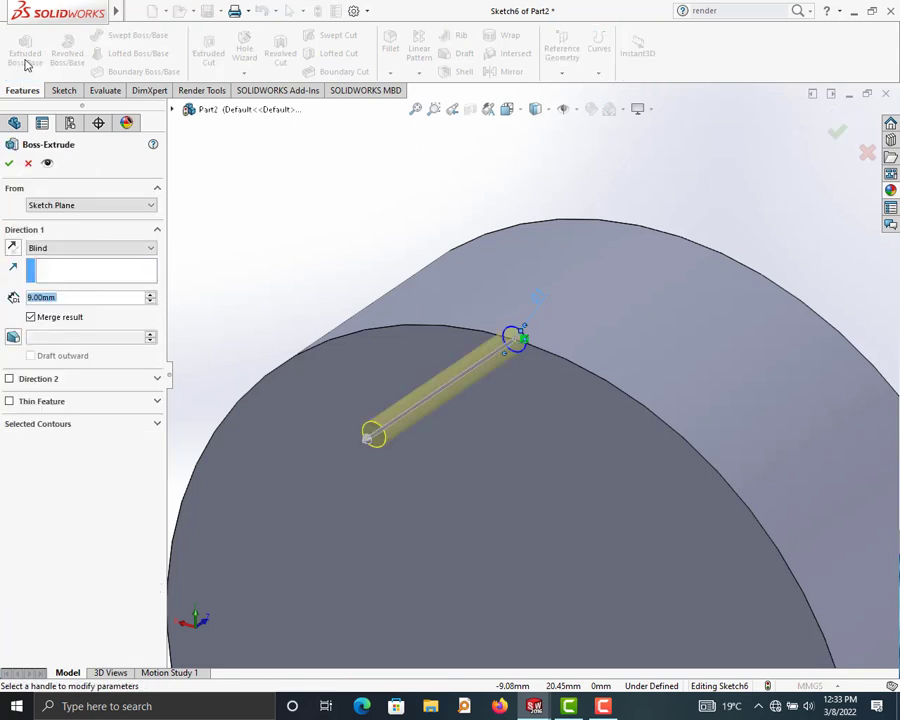
left_click(12, 248)
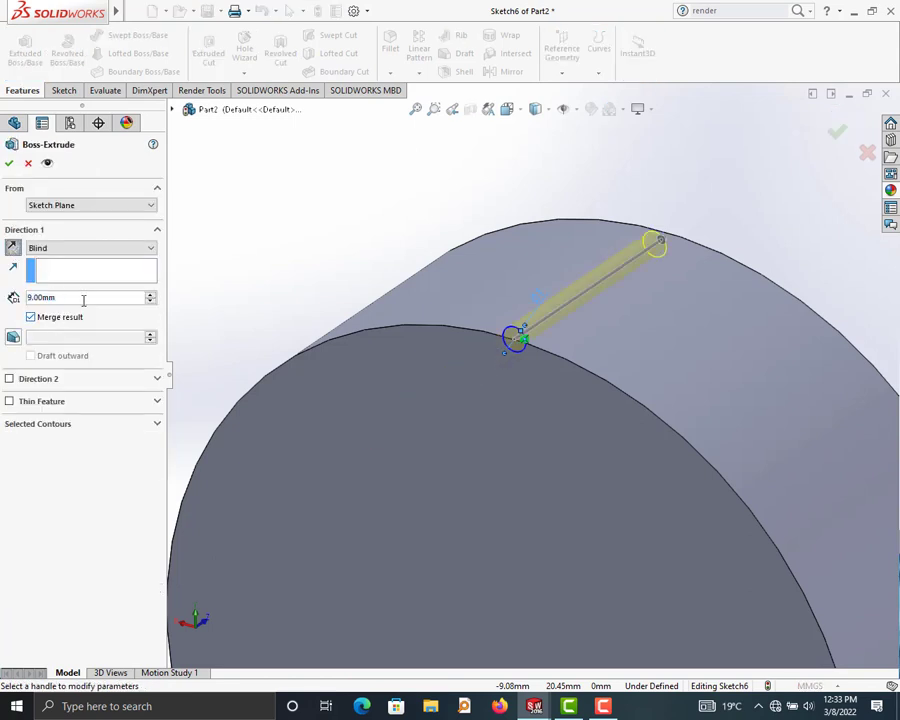
left_click(151, 295)
left_click(151, 301)
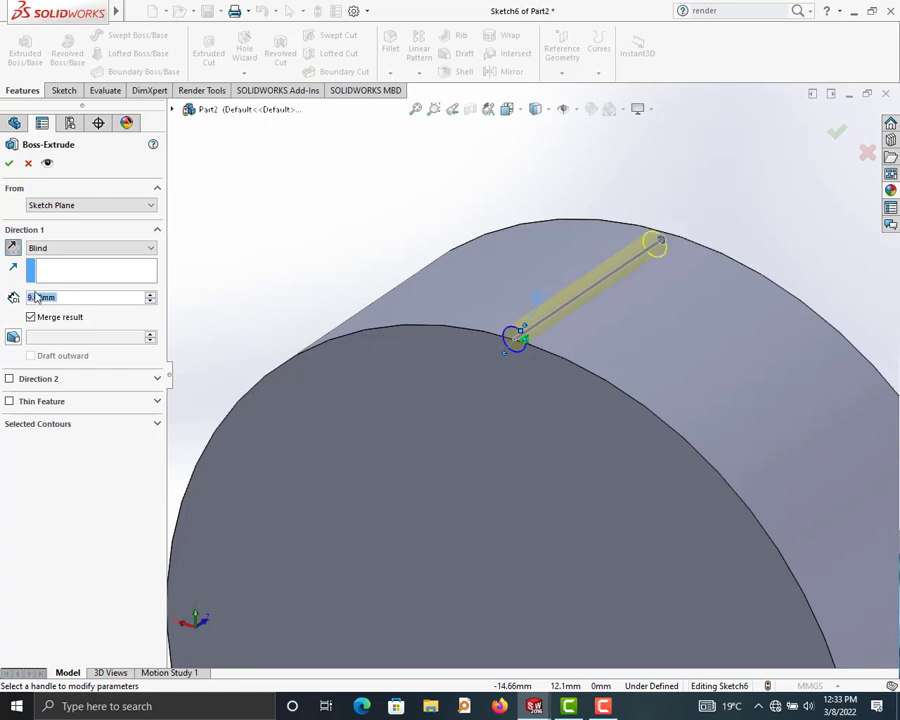
left_click(8, 165)
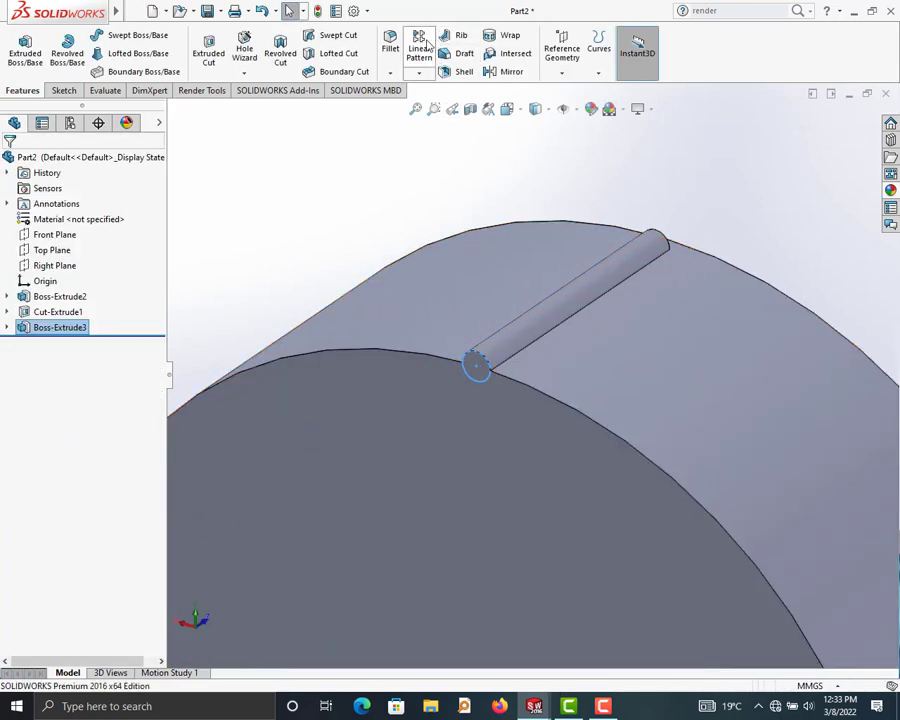
Fillet the first rod-to-cylinder seam with a 0.25 mm radius.
left_click(533, 352)
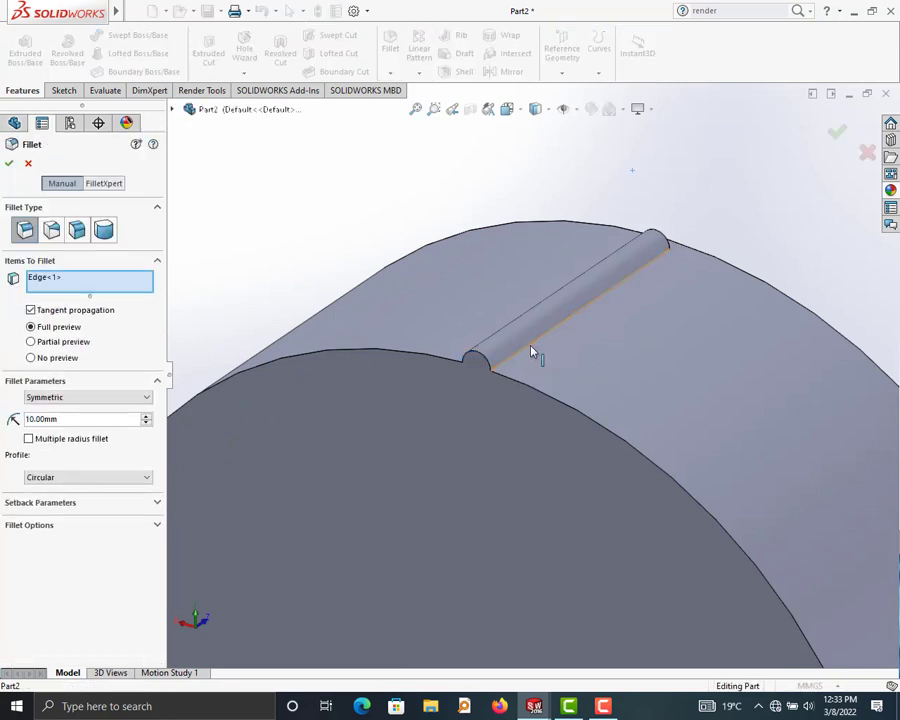
left_click(85, 418)
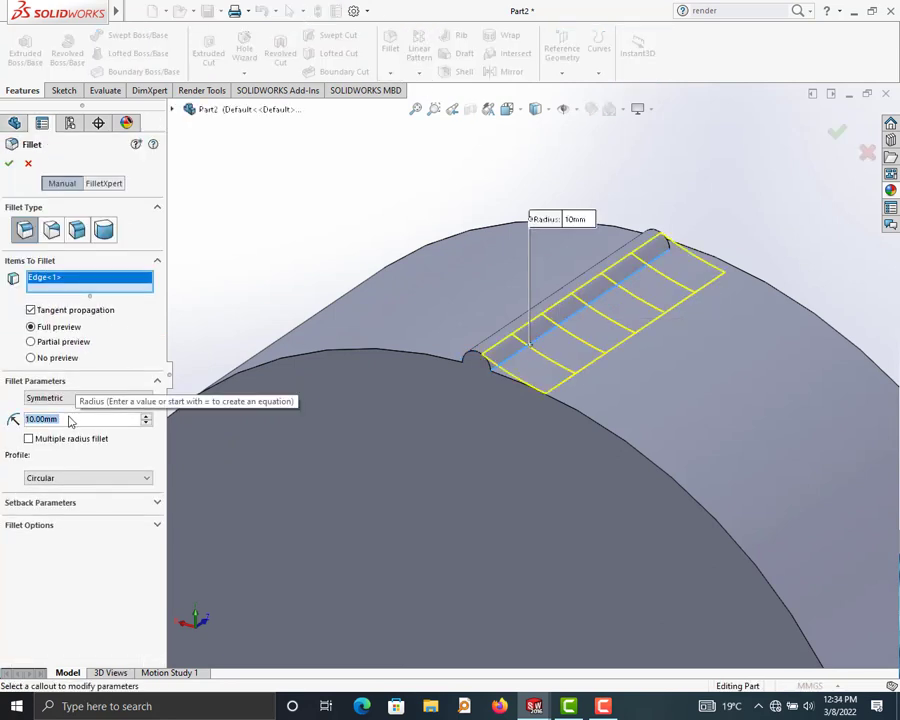
type("0.")
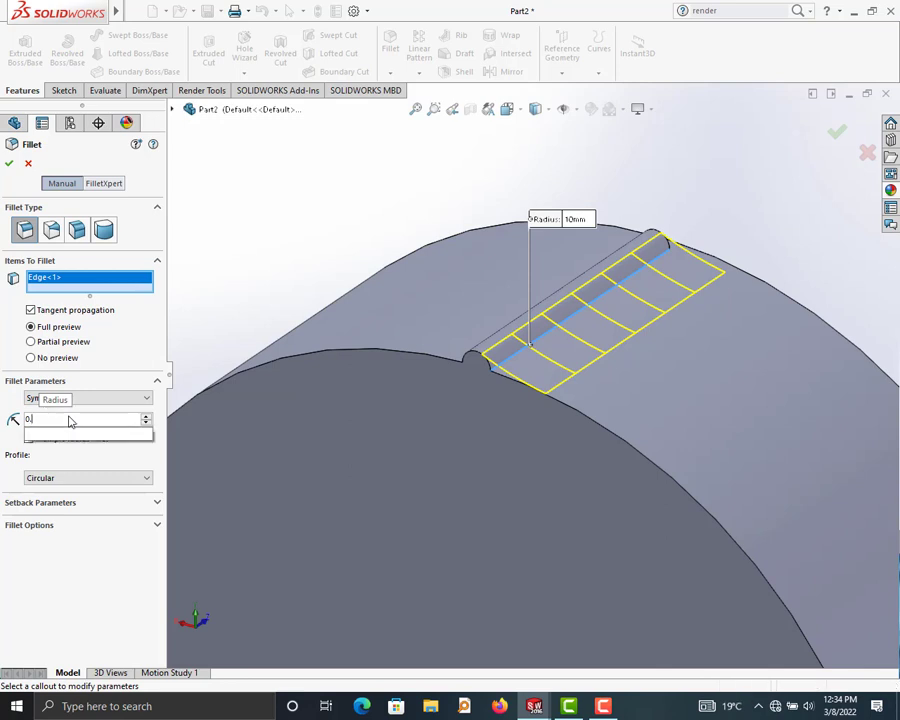
type("25")
key("Return")
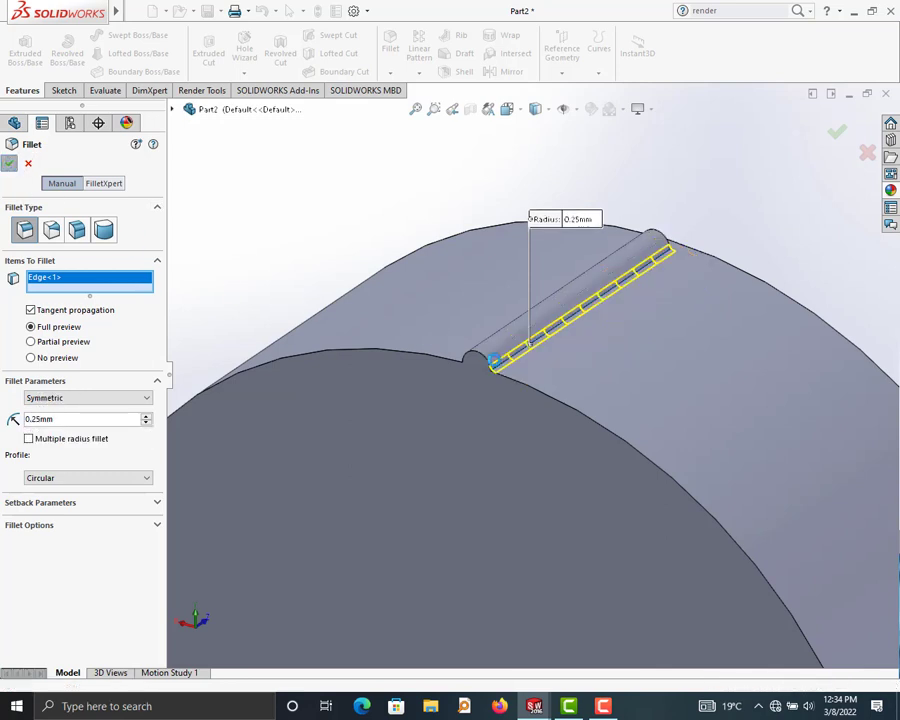
key("Return")
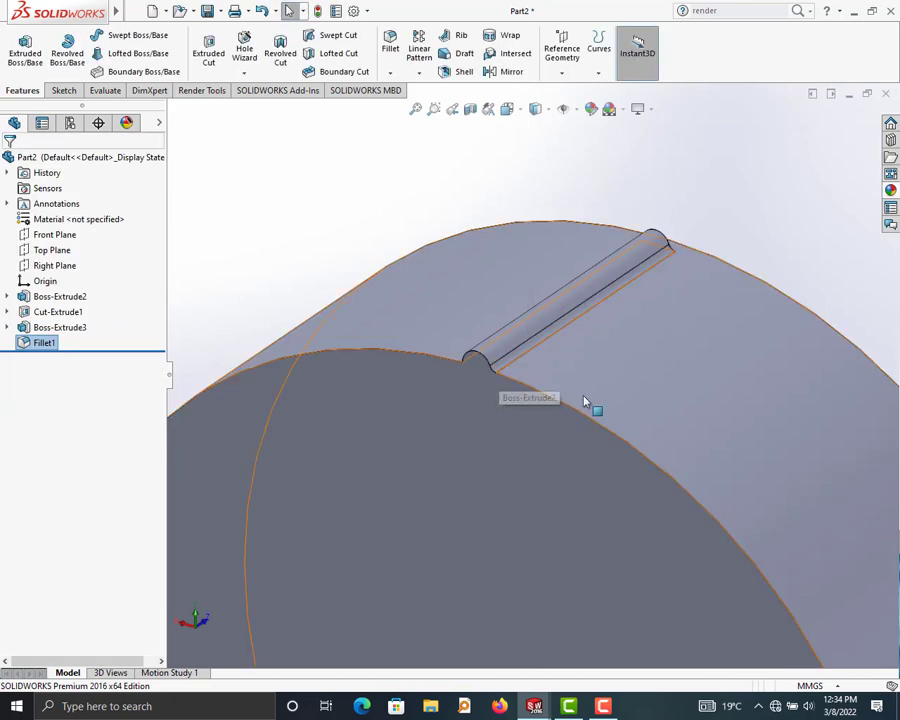
Orbit to the rod's other seam and fillet it at 0.25 mm as well.
mouse_move(560, 364)
middle_mouse_down()
mouse_move(572, 346)
mouse_move(673, 396)
mouse_move(516, 337)
middle_mouse_up()
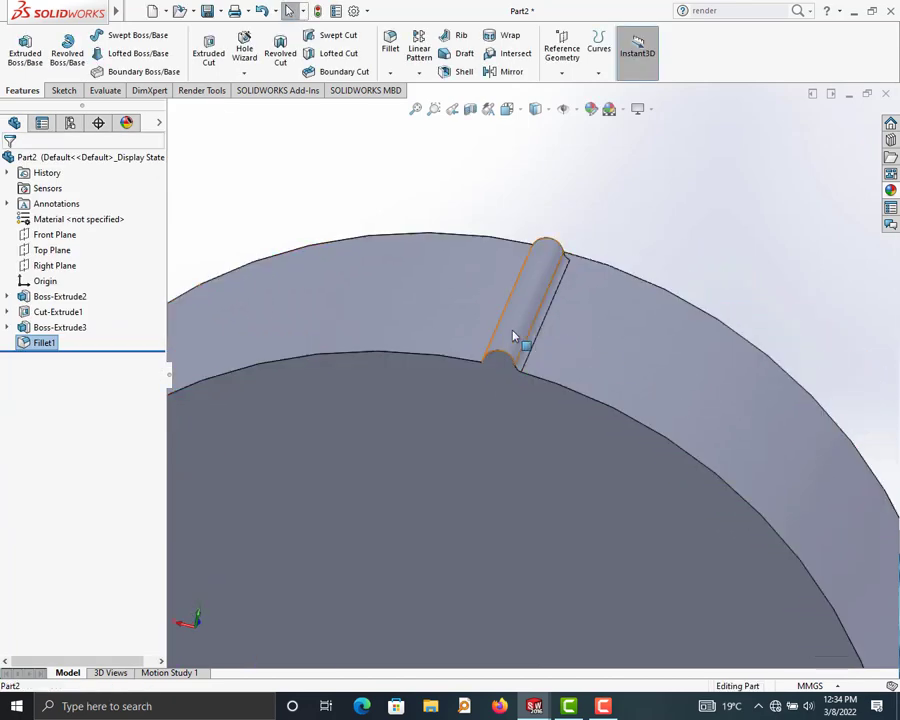
mouse_move(576, 364)
middle_mouse_down()
mouse_move(436, 446)
mouse_move(464, 430)
mouse_move(465, 306)
middle_mouse_up()
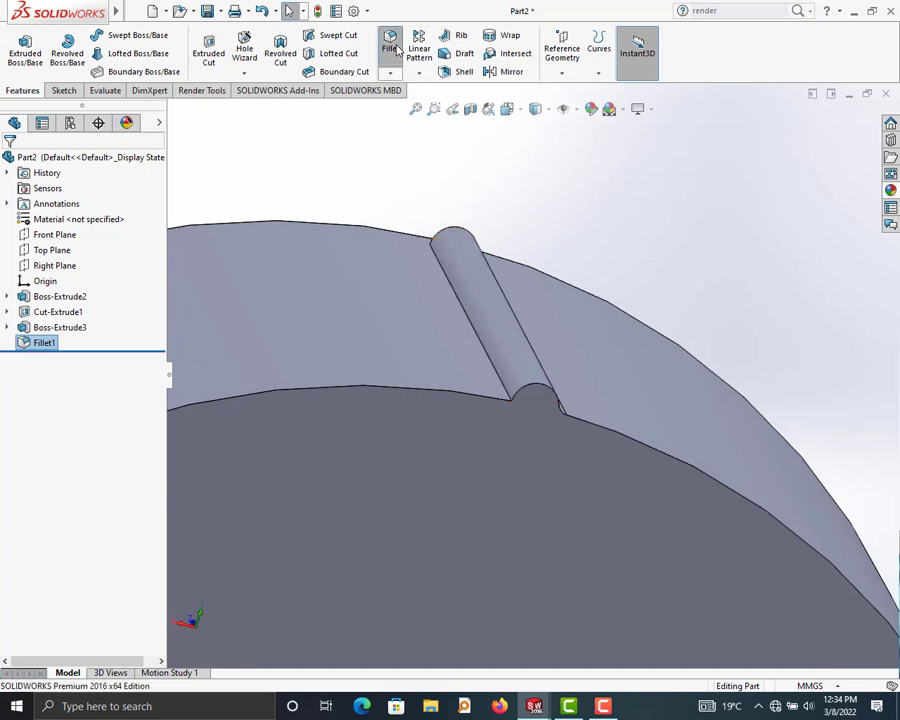
left_click(480, 340)
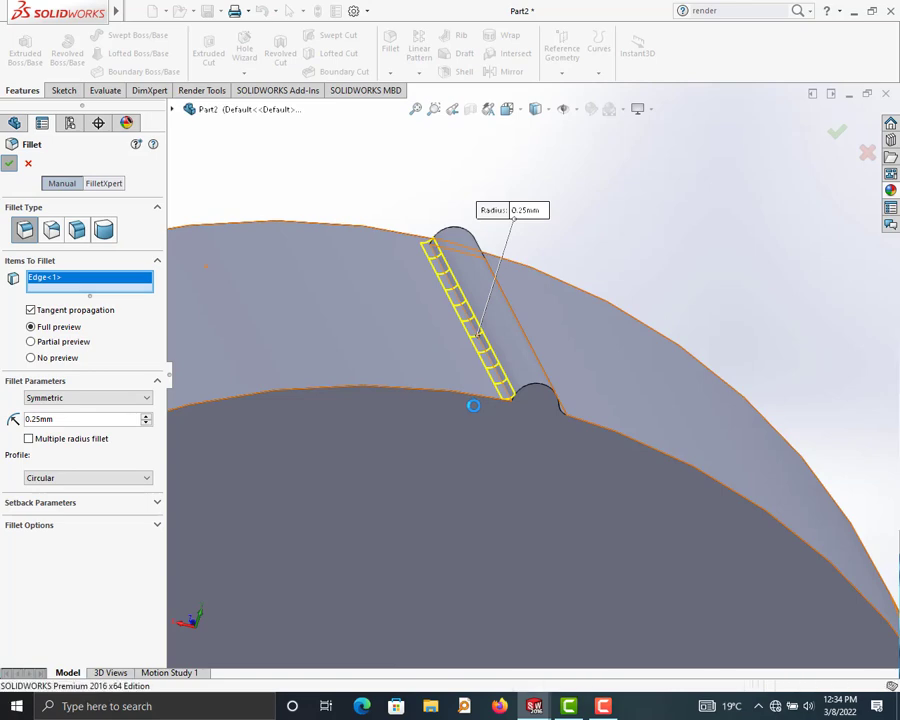
key("Return")
scroll(478, 410, "up", 3)
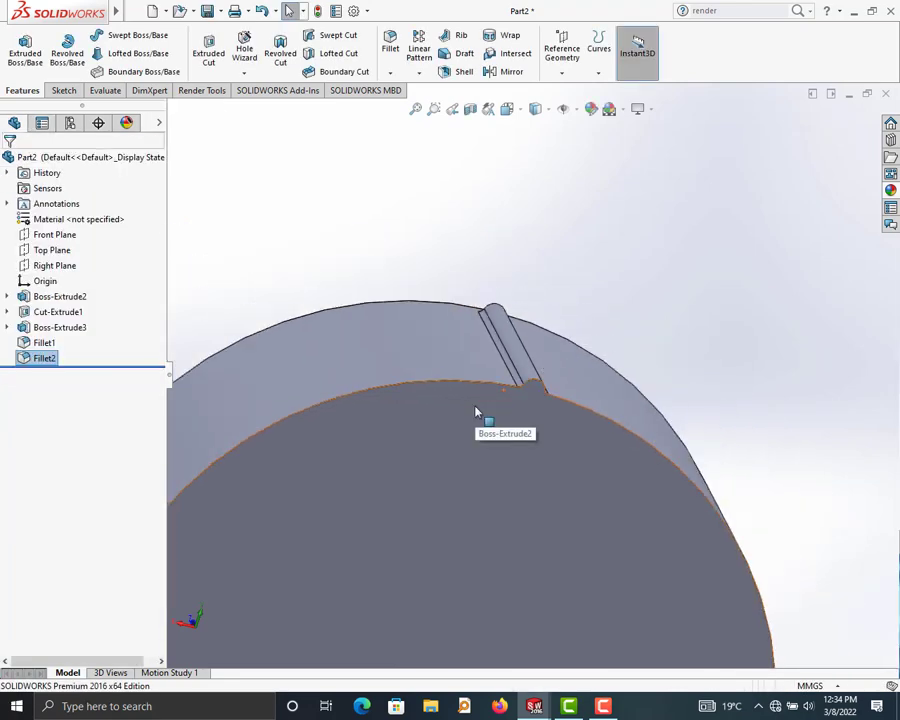
scroll(535, 410, "down", 3)
Start a Circular Pattern of Fillet2, Fillet1 and the rod Boss-Extrude3.
mouse_move(522, 383)
middle_mouse_down()
mouse_move(438, 381)
mouse_move(468, 386)
mouse_move(518, 247)
middle_mouse_up()
left_click(419, 73)
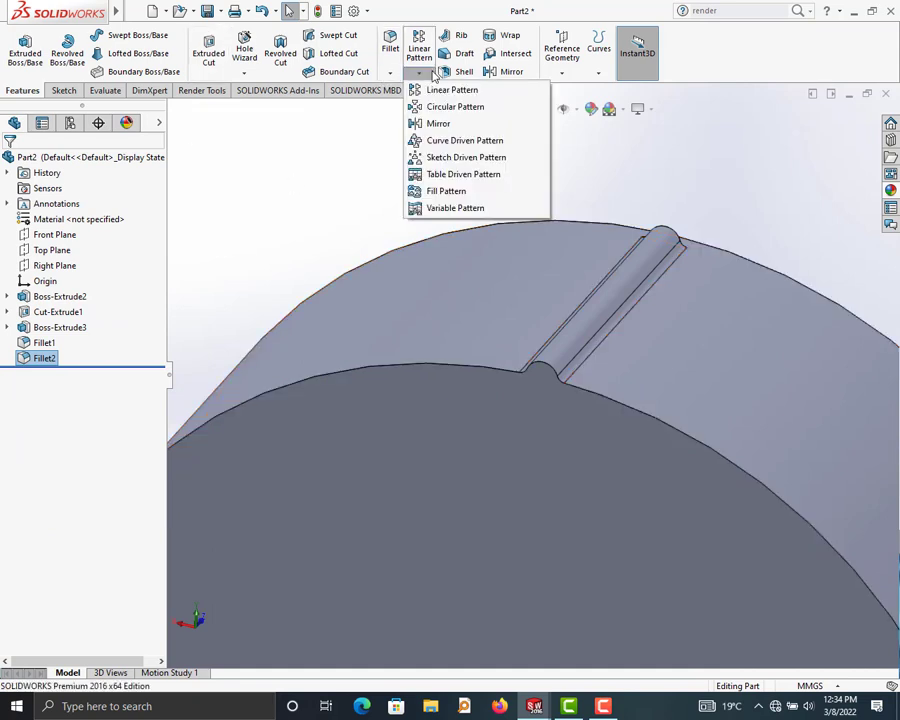
left_click(433, 107)
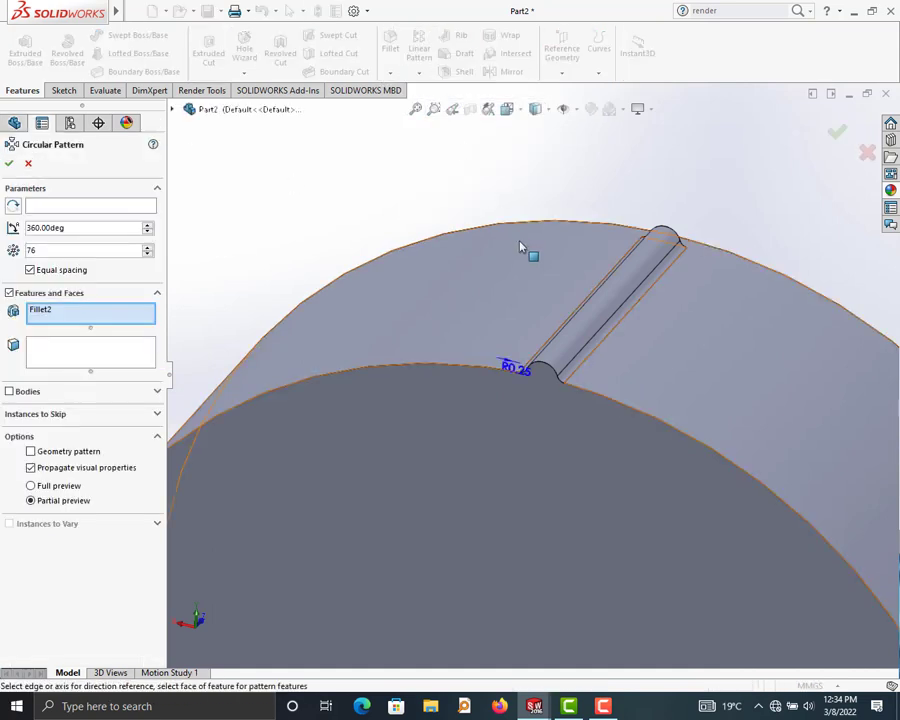
left_click(588, 362)
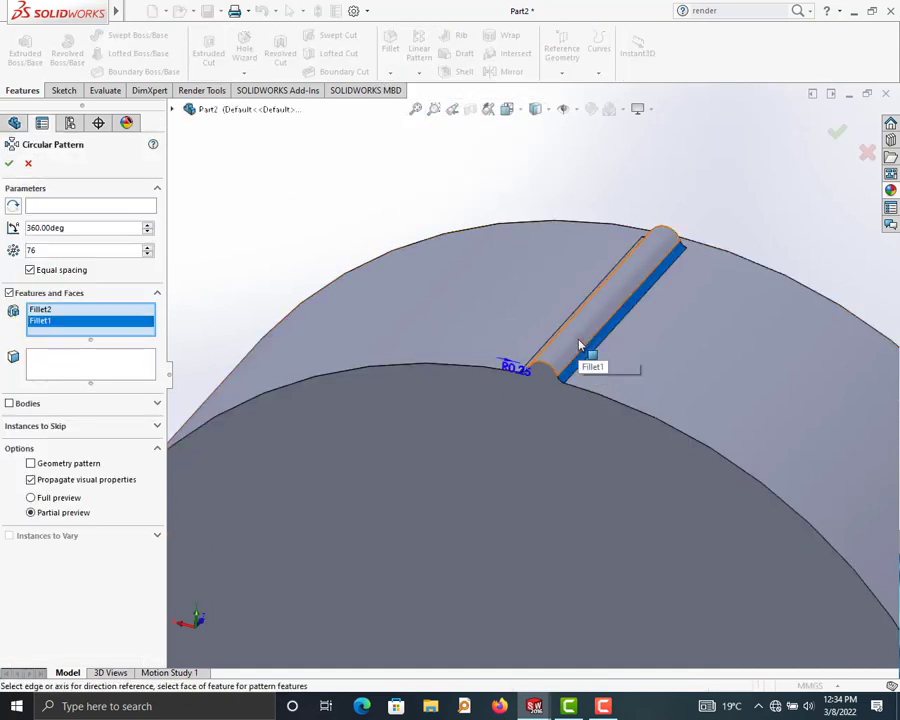
left_click(550, 344)
middle_click_drag(550, 344, 578, 345)
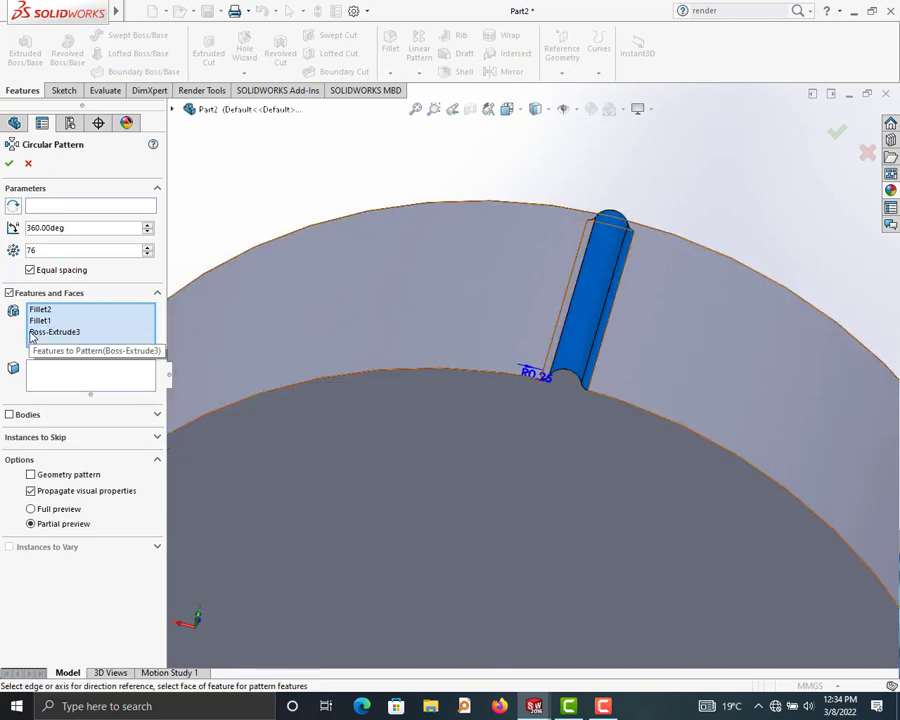
Use the cylindrical face as axis and apply 76 instances over 360°.
left_click(37, 207)
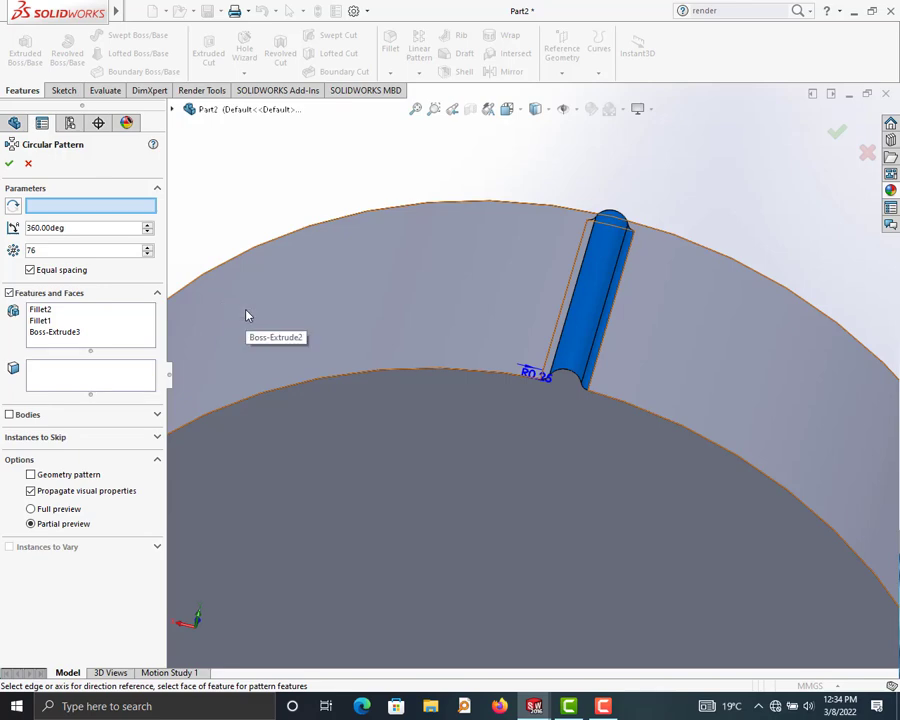
left_click(270, 350)
left_click(265, 351)
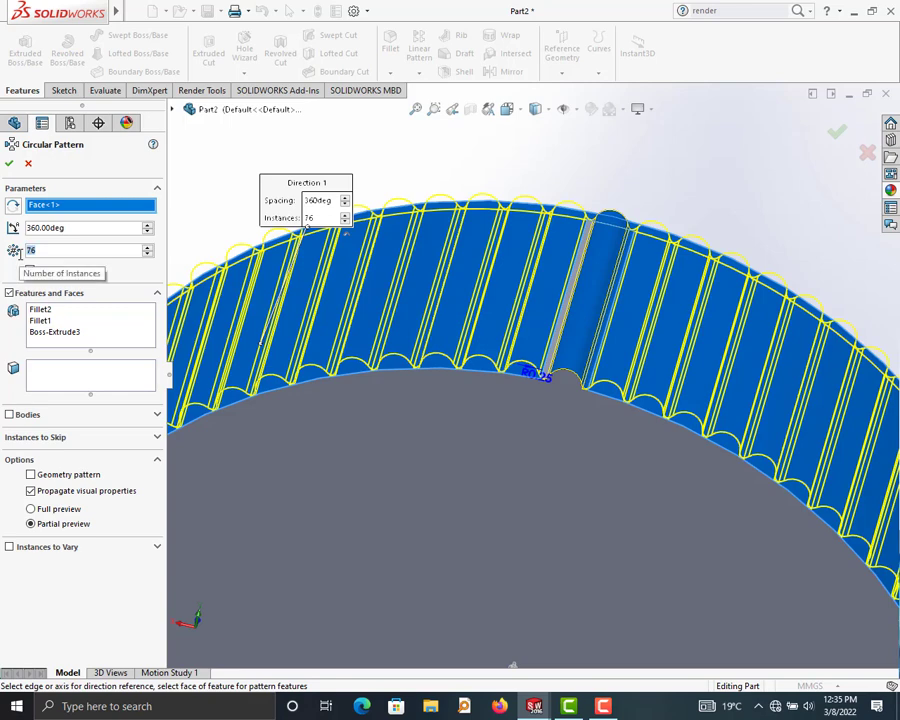
left_click(8, 166)
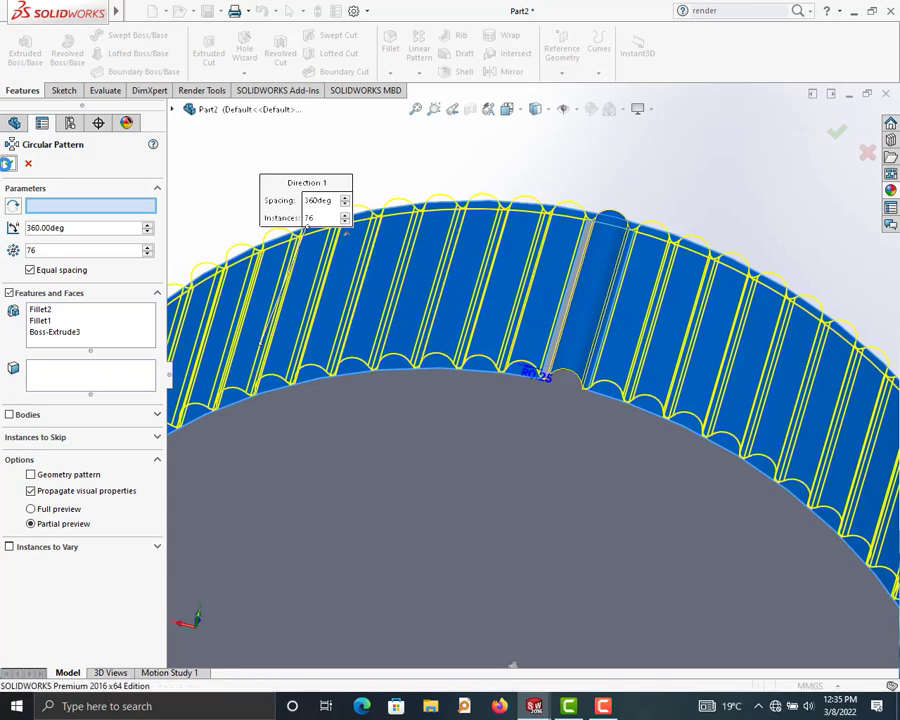
left_click(7, 163)
scroll(474, 458, "up", 3)
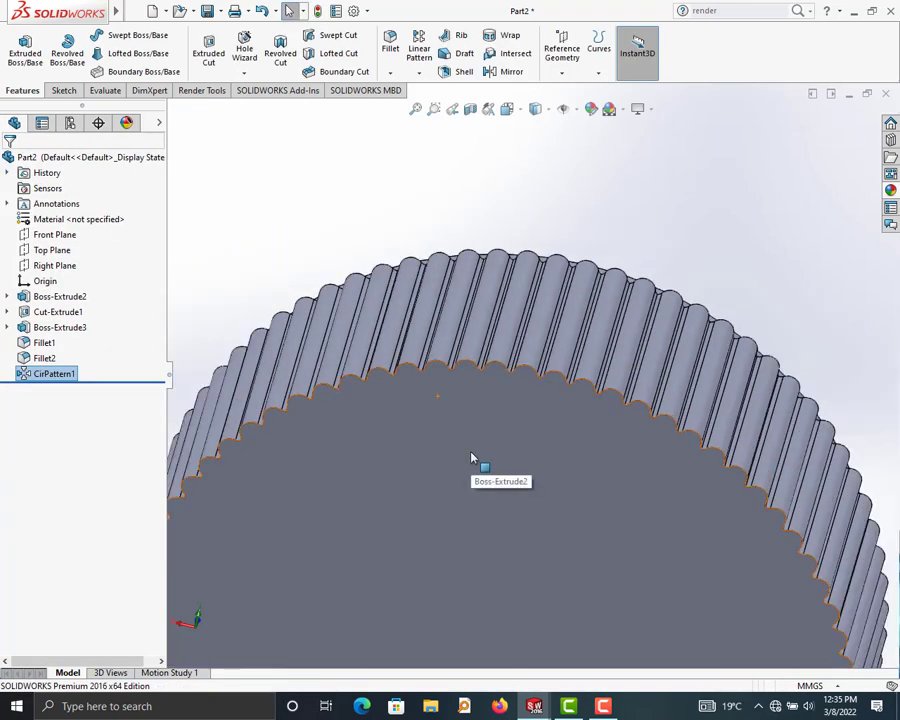
scroll(450, 482, "up", 2)
mouse_move(450, 482)
middle_mouse_down()
mouse_move(376, 403)
mouse_move(534, 530)
mouse_move(522, 420)
middle_mouse_up()
Sketch a circle centred on the knob's flat front face.
left_click(501, 411)
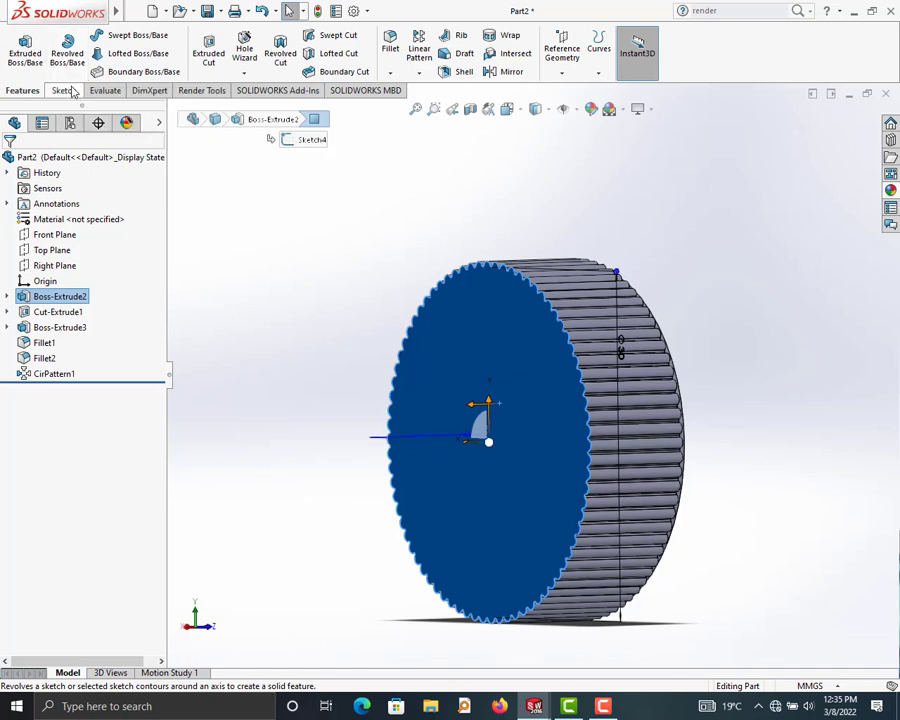
left_click(63, 91)
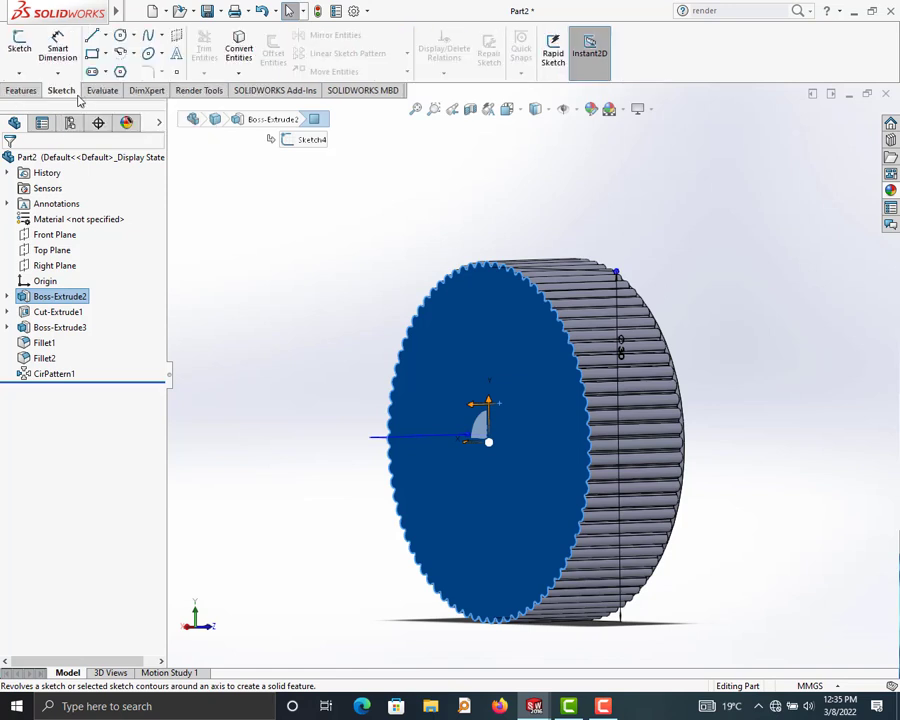
left_click(120, 35)
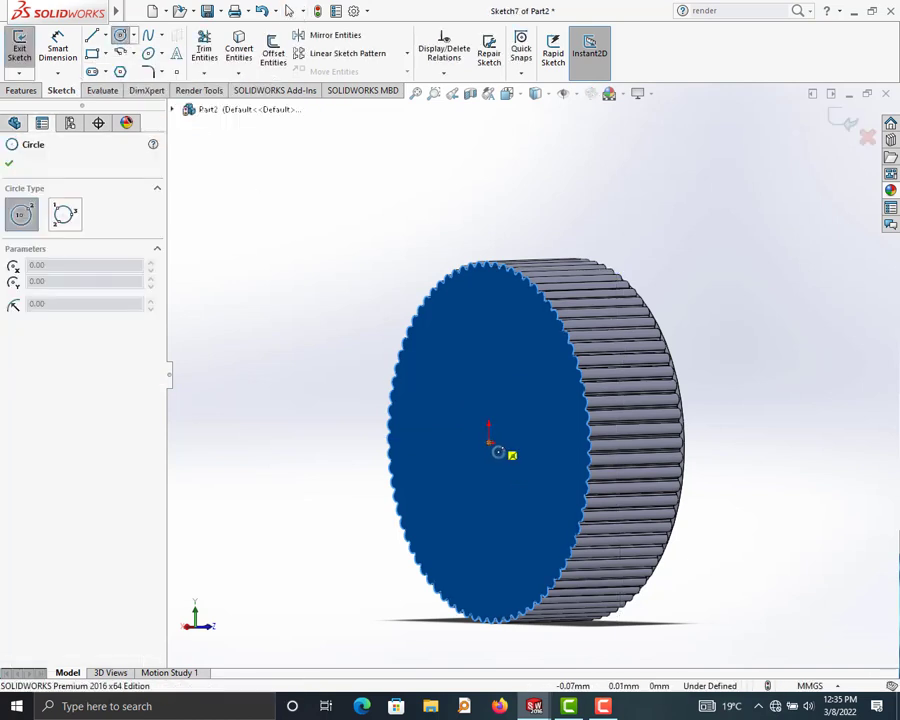
left_click_drag(490, 444, 535, 345)
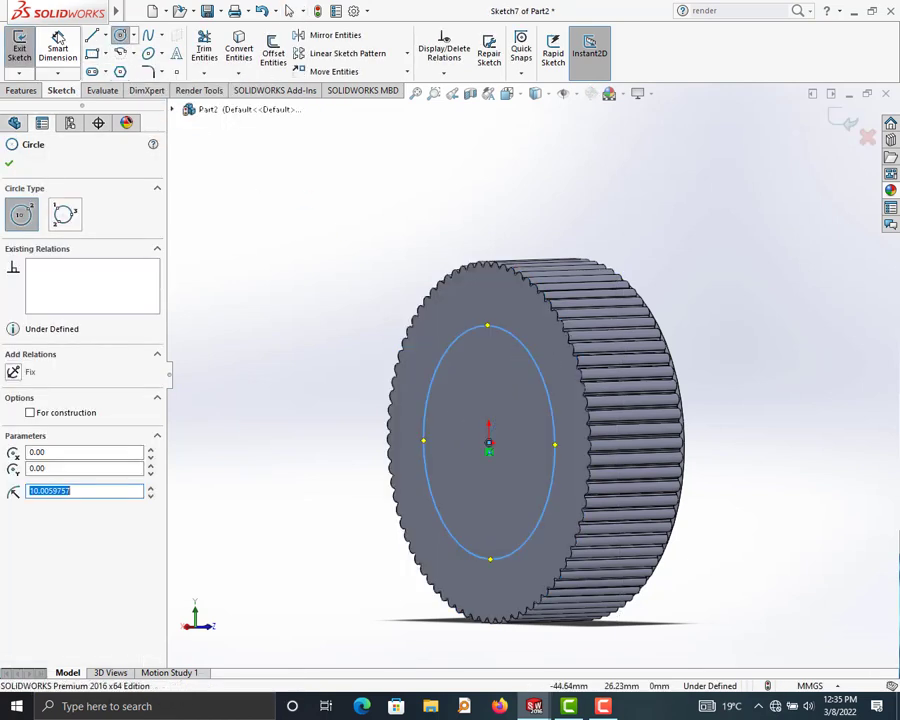
Dimension the circle to a 25 mm diameter, fully defining the sketch.
left_click(58, 38)
left_click(550, 398)
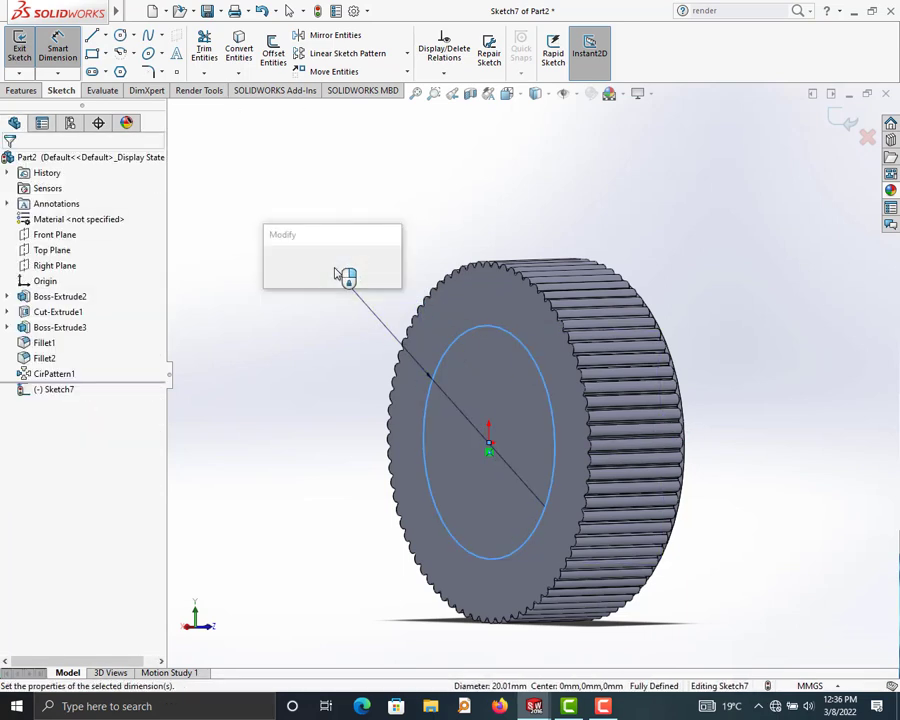
type("25")
key("Return")
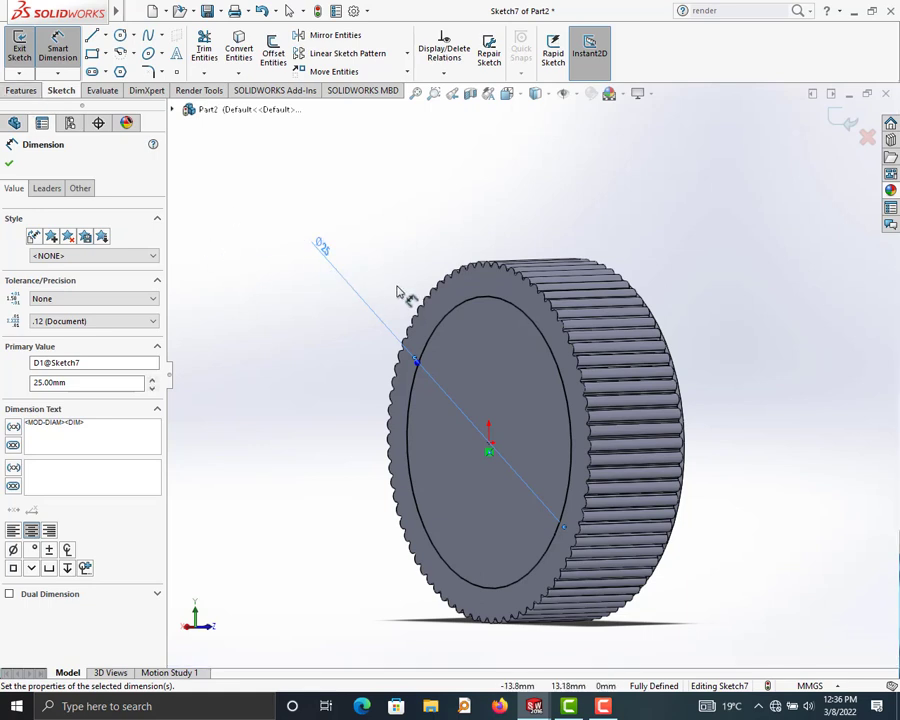
left_click(6, 91)
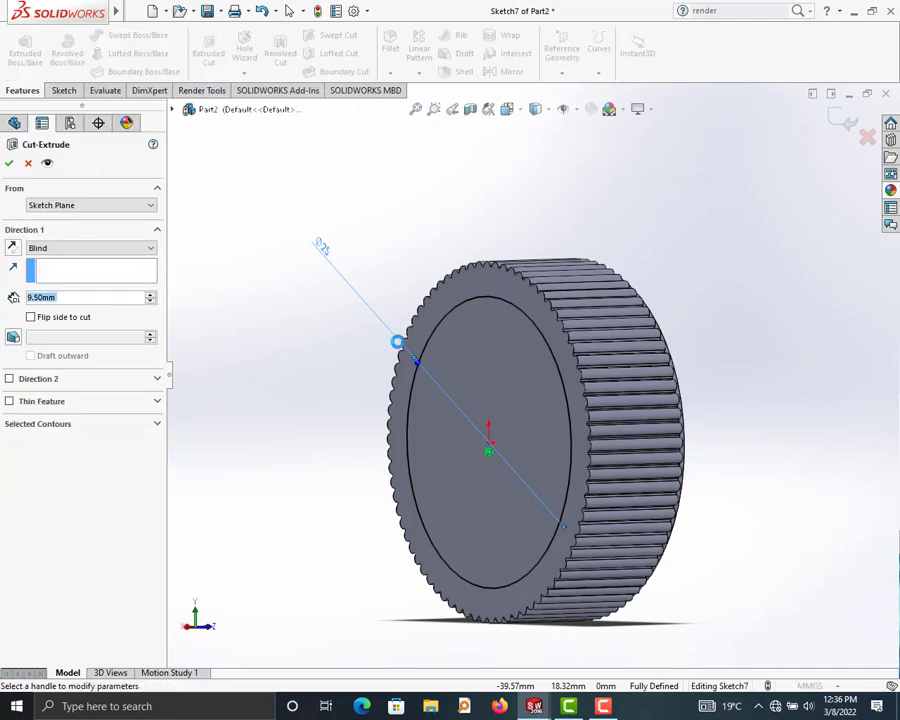
Finish the pending cut at 1 mm depth.
type("1")
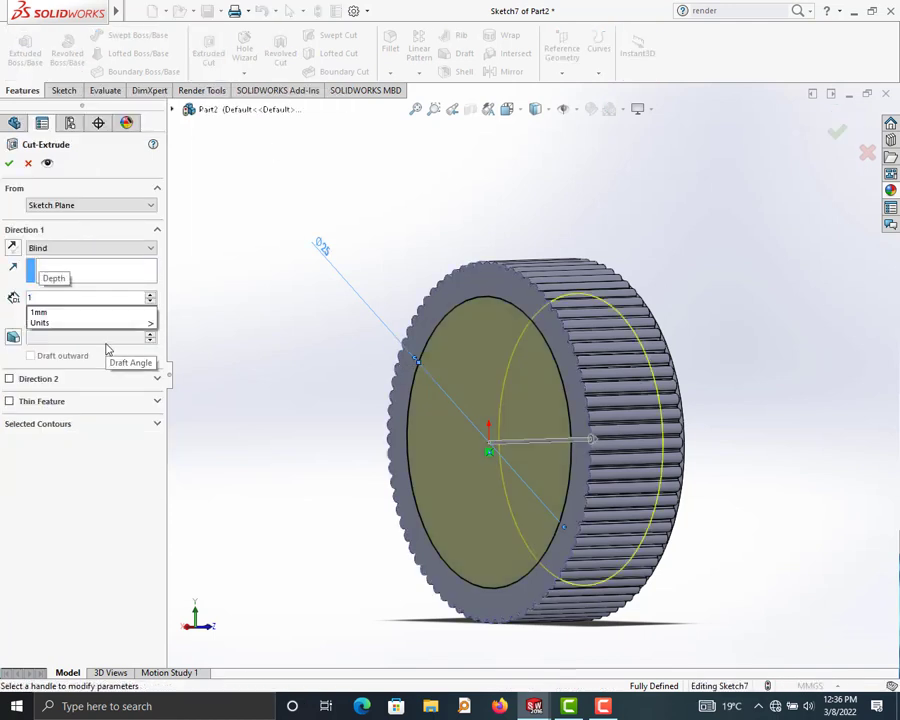
key("Return")
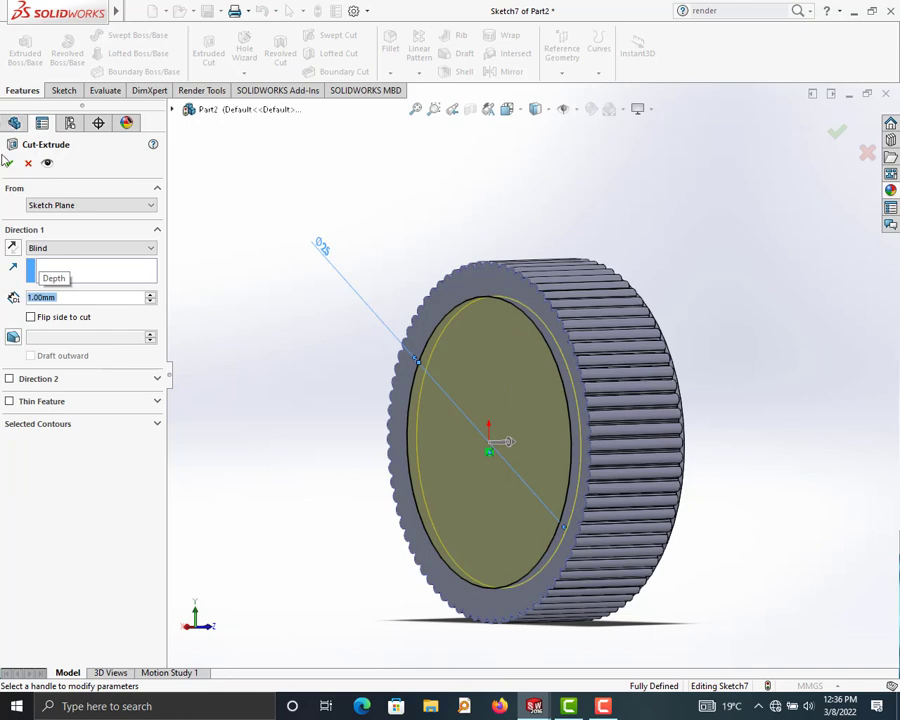
left_click(8, 162)
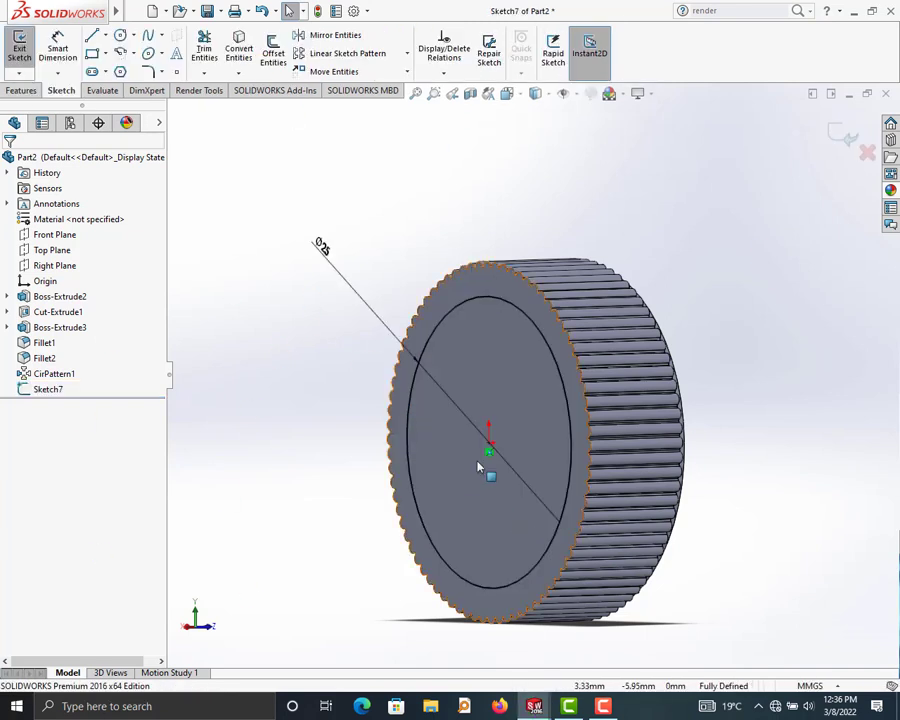
Extruded-cut Sketch7's 25 mm circle 0.5 mm Blind into the front face.
left_click(21, 90)
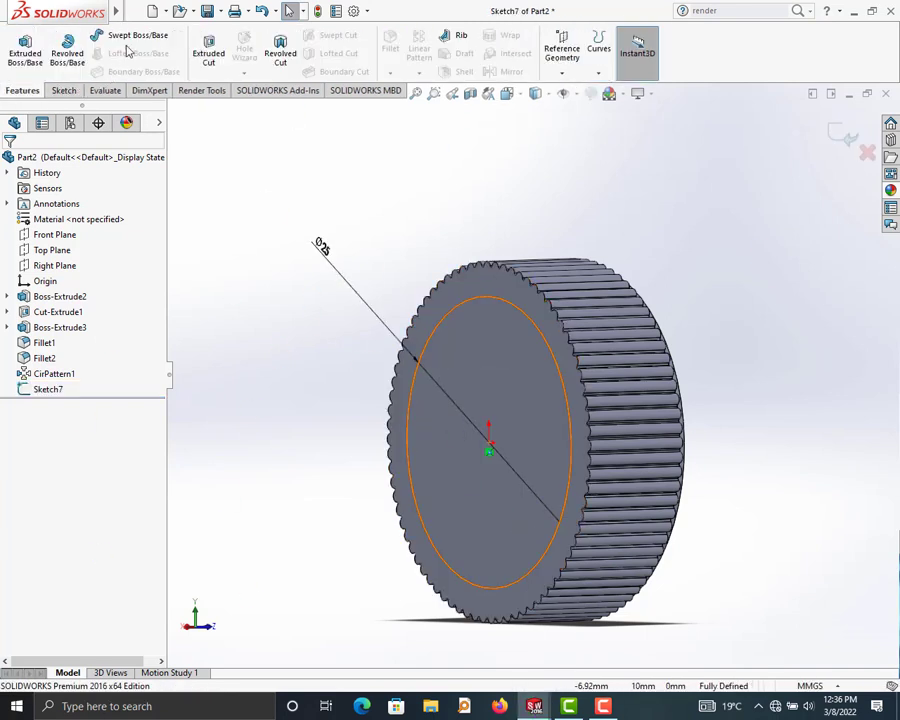
left_click(209, 50)
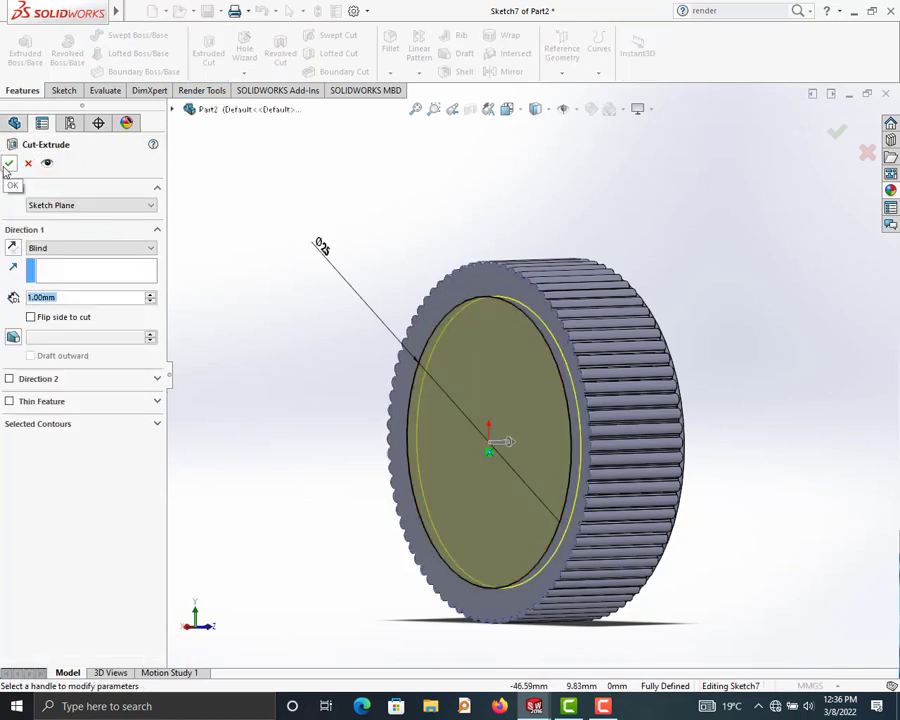
type("0.5")
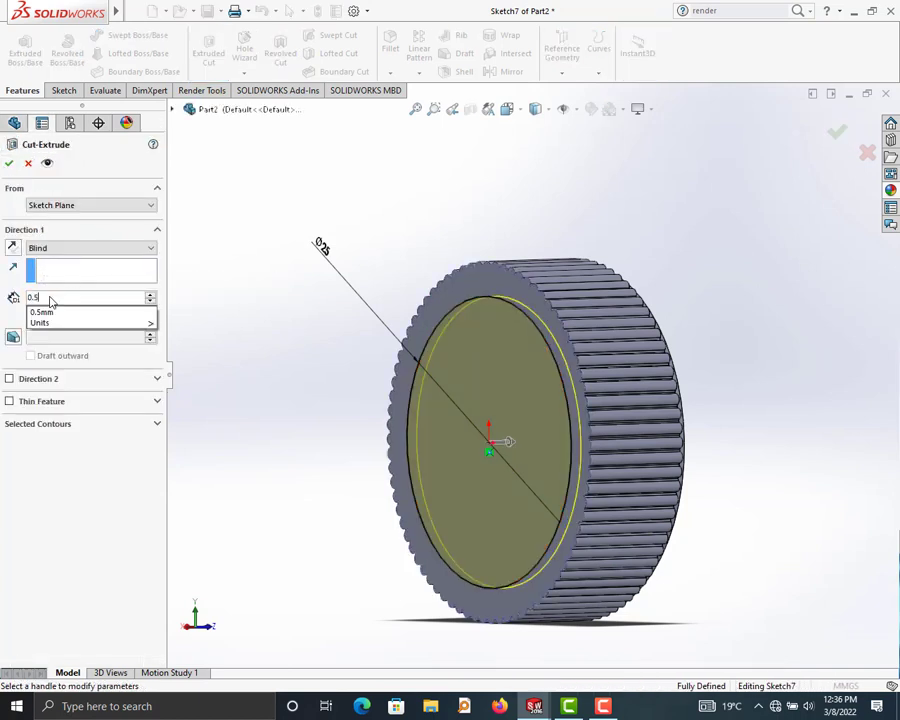
key("Return")
left_click(9, 165)
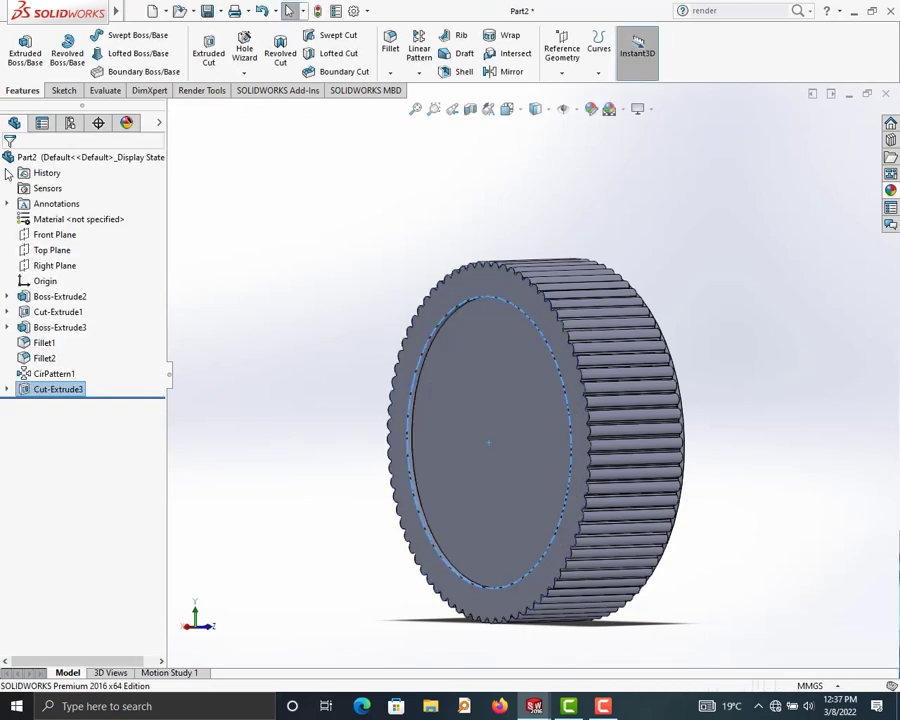
scroll(502, 357, "down", 2)
scroll(458, 327, "down", 3)
left_click(274, 254)
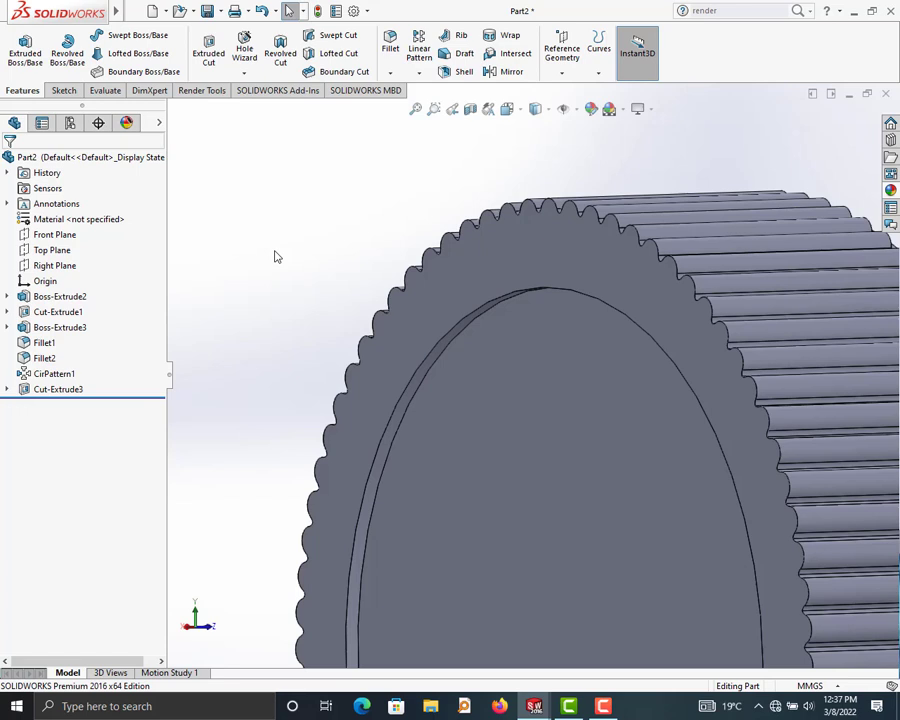
Fillet the recess's circular edge with a 0.25 mm radius.
left_click(437, 350)
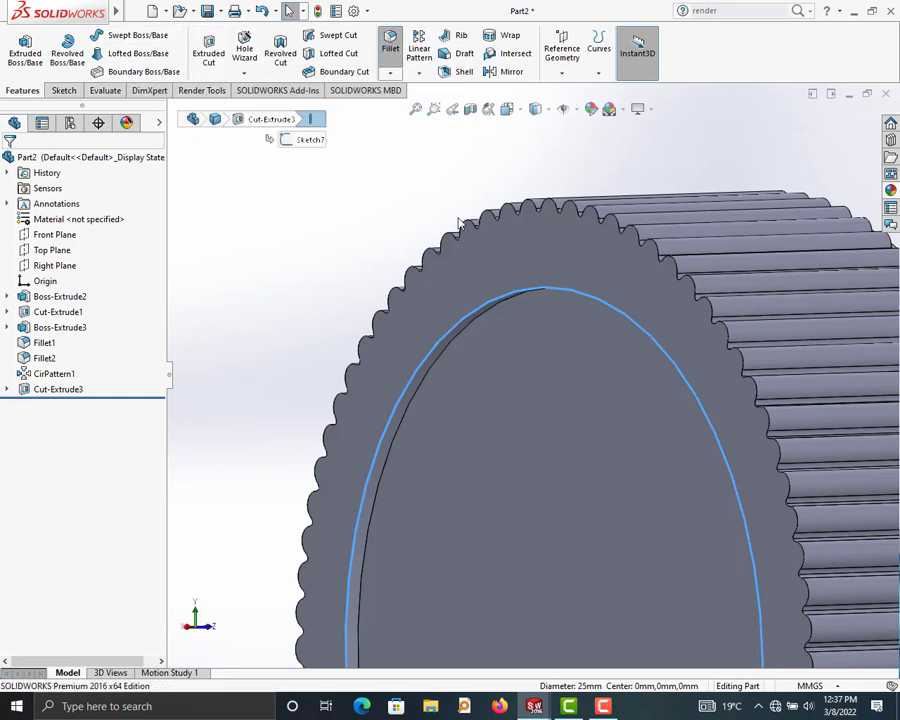
left_click(390, 42)
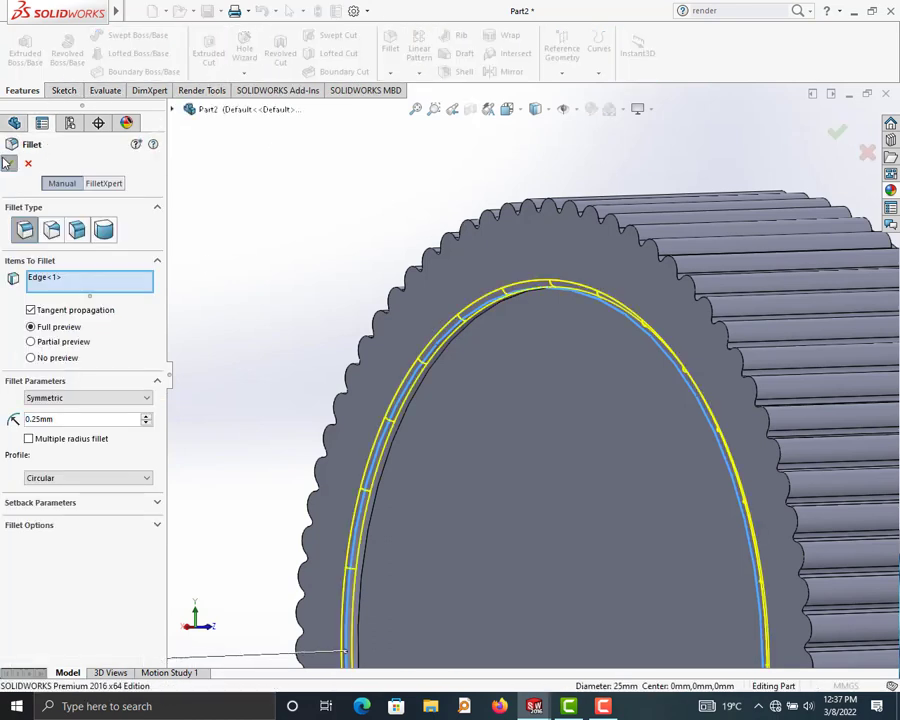
left_click(8, 163)
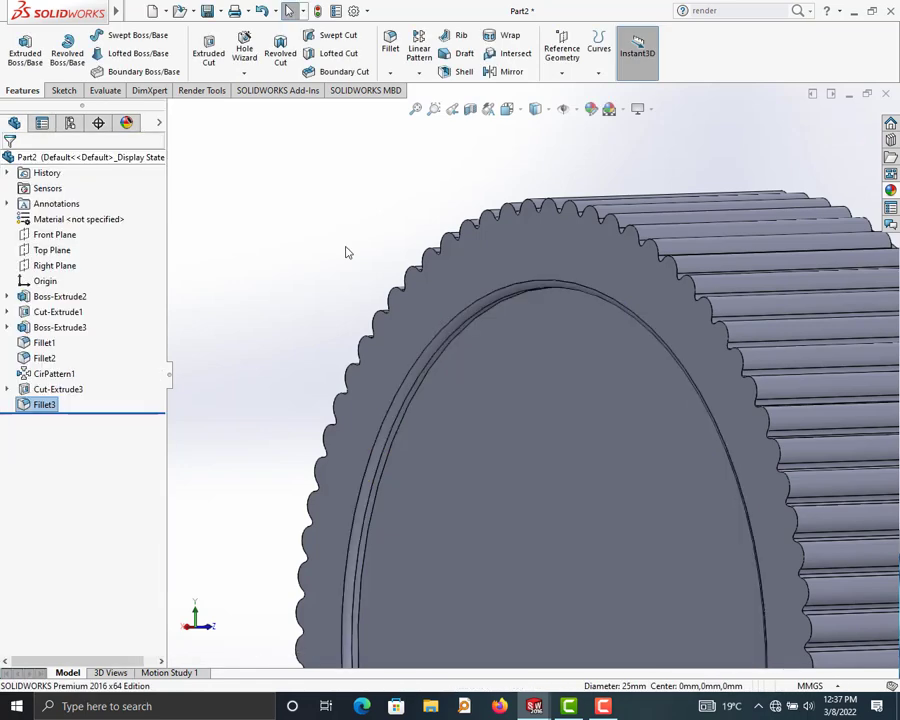
left_click(445, 255)
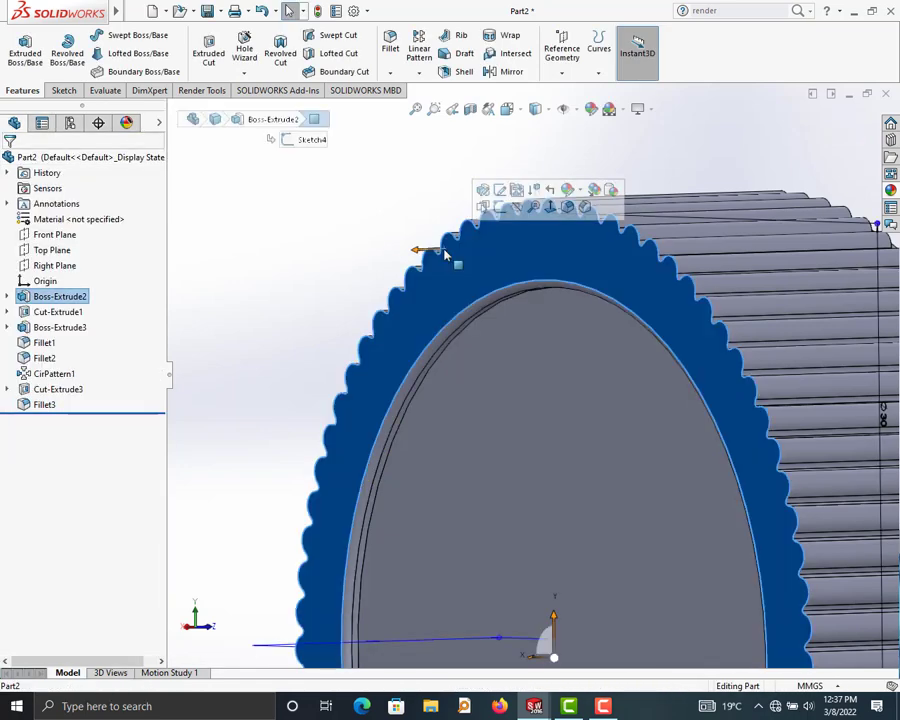
Apply a 0.25 mm fillet to the knurled teeth on the front face.
left_click(392, 50)
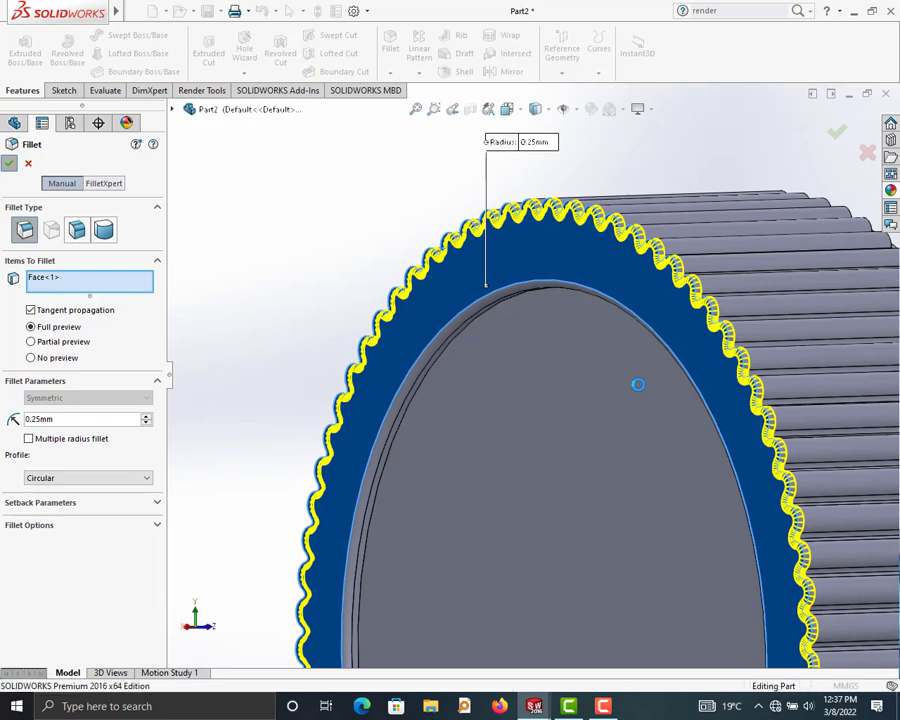
scroll(524, 344, "down", 2)
scroll(510, 324, "down", 2)
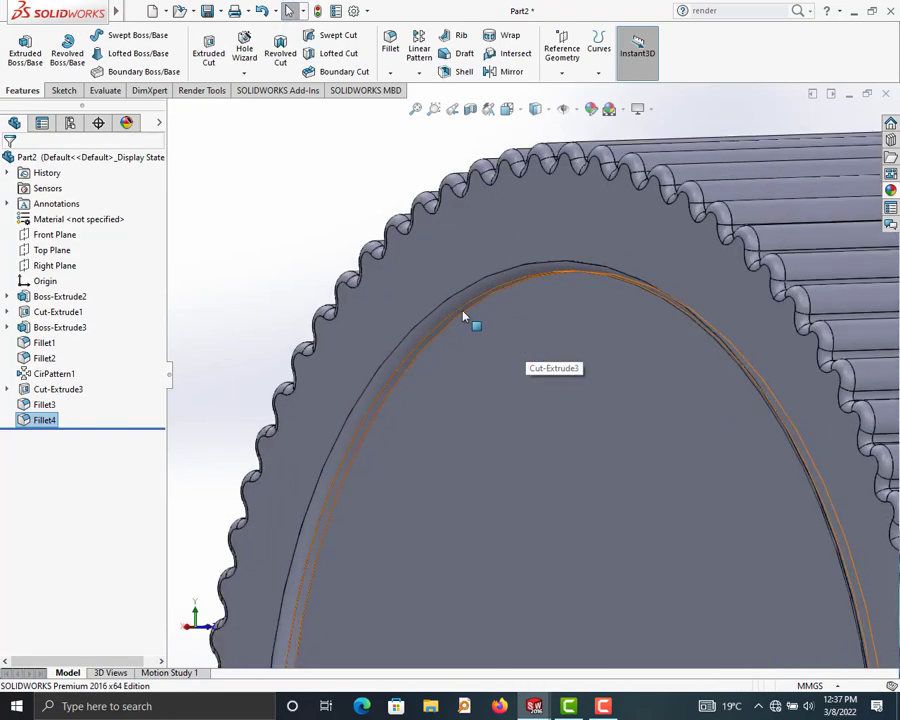
Fillet the other 25 mm recess edge at 0.25 mm.
left_click(463, 316)
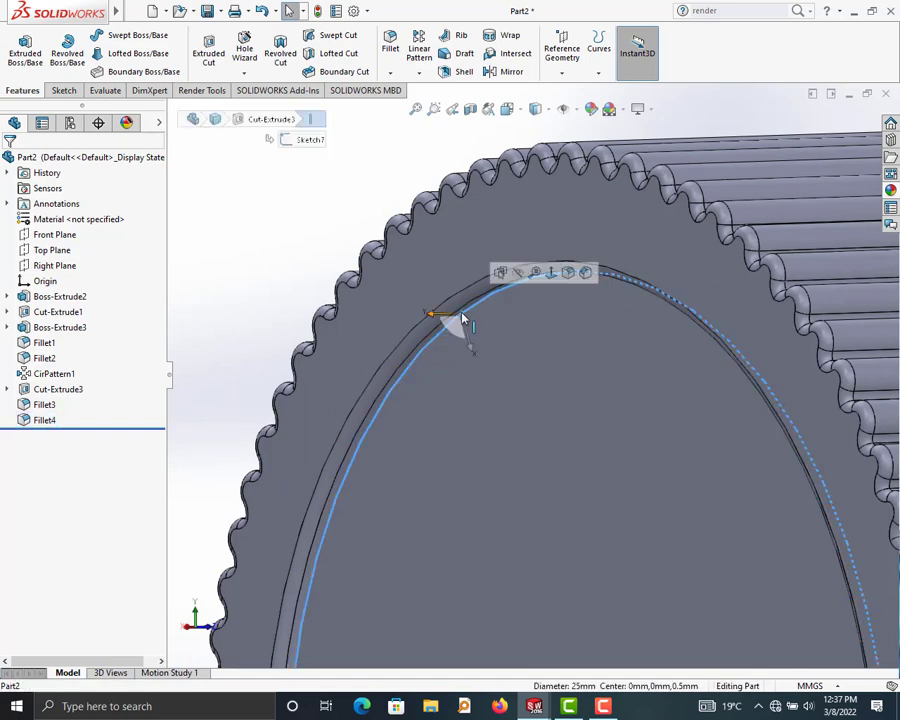
left_click(27, 55)
left_click(7, 161)
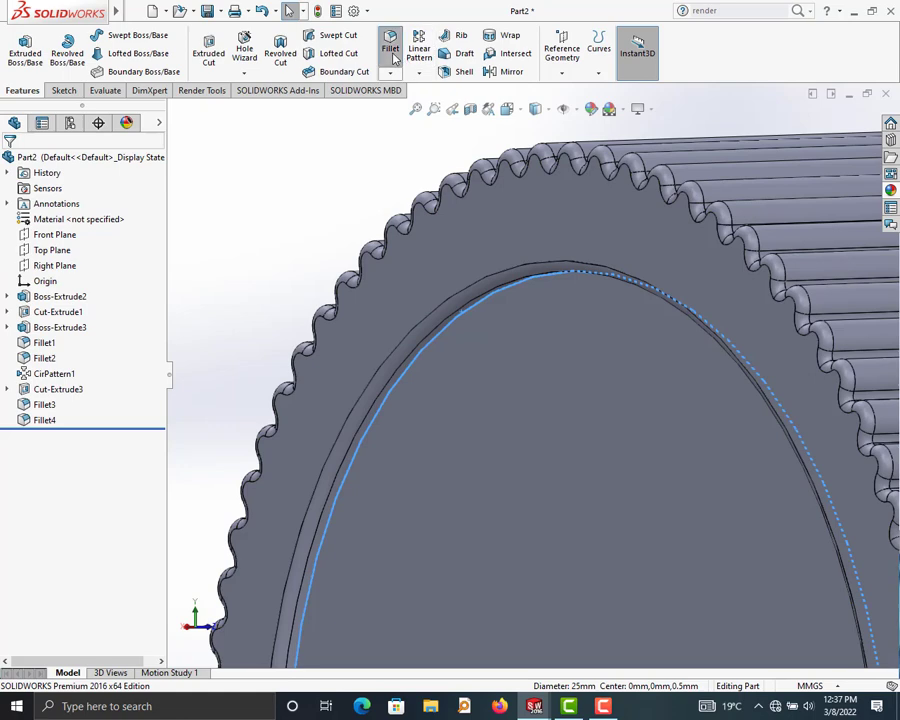
left_click(390, 50)
left_click(8, 164)
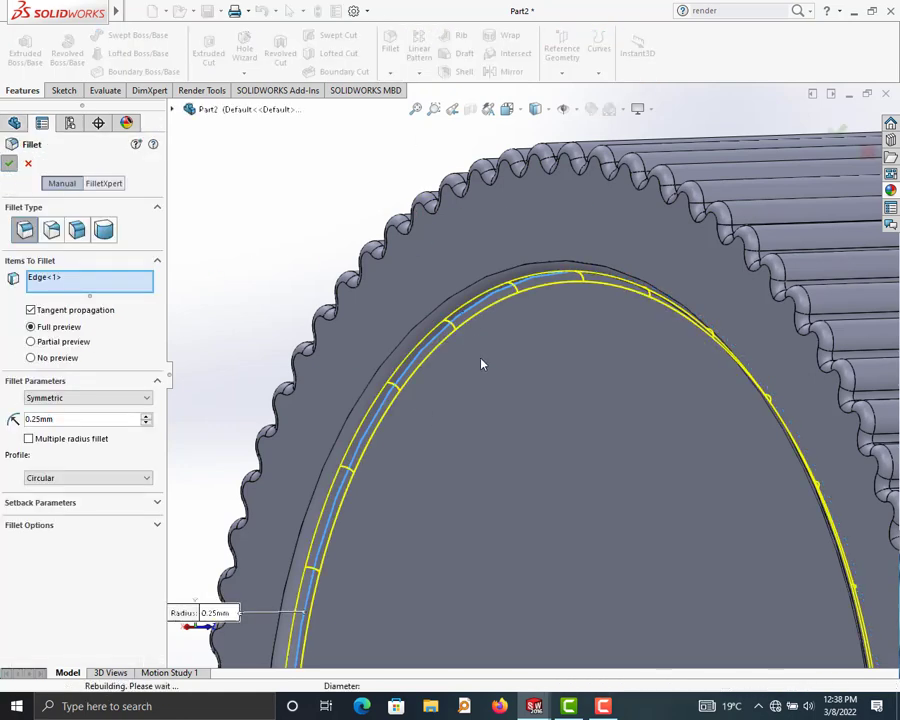
Orbit the knob to view its side and back rim.
scroll(520, 385, "up", 3)
scroll(620, 450, "up", 3)
mouse_move(672, 492)
middle_mouse_down()
mouse_move(576, 406)
mouse_move(742, 555)
mouse_move(758, 463)
mouse_move(727, 268)
mouse_move(650, 341)
middle_mouse_up()
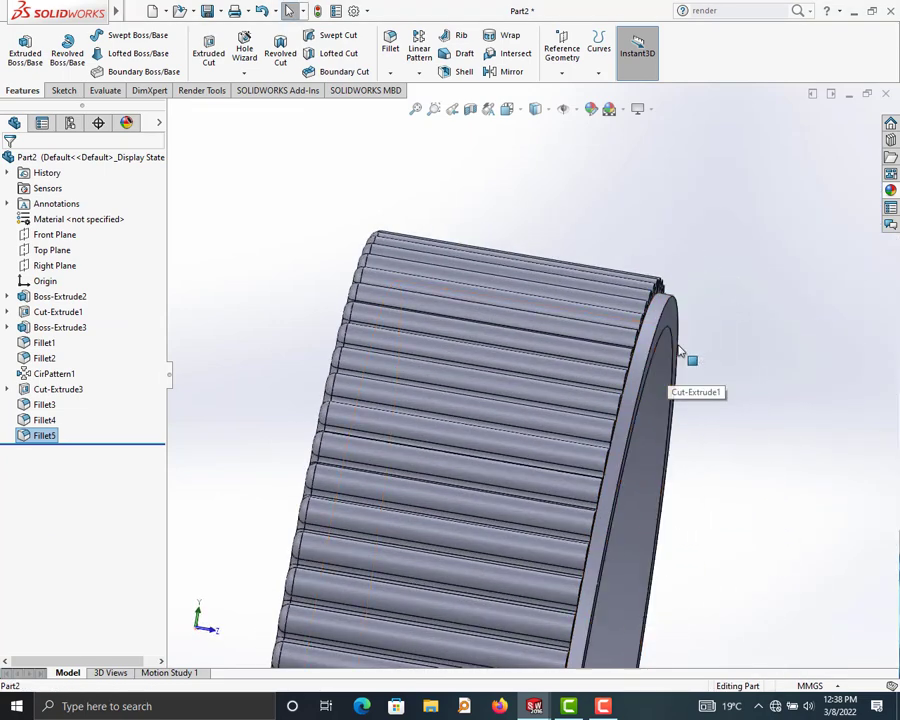
mouse_move(717, 434)
middle_mouse_down()
mouse_move(665, 410)
mouse_move(671, 418)
mouse_move(599, 412)
mouse_move(552, 90)
mouse_move(513, 338)
middle_mouse_up()
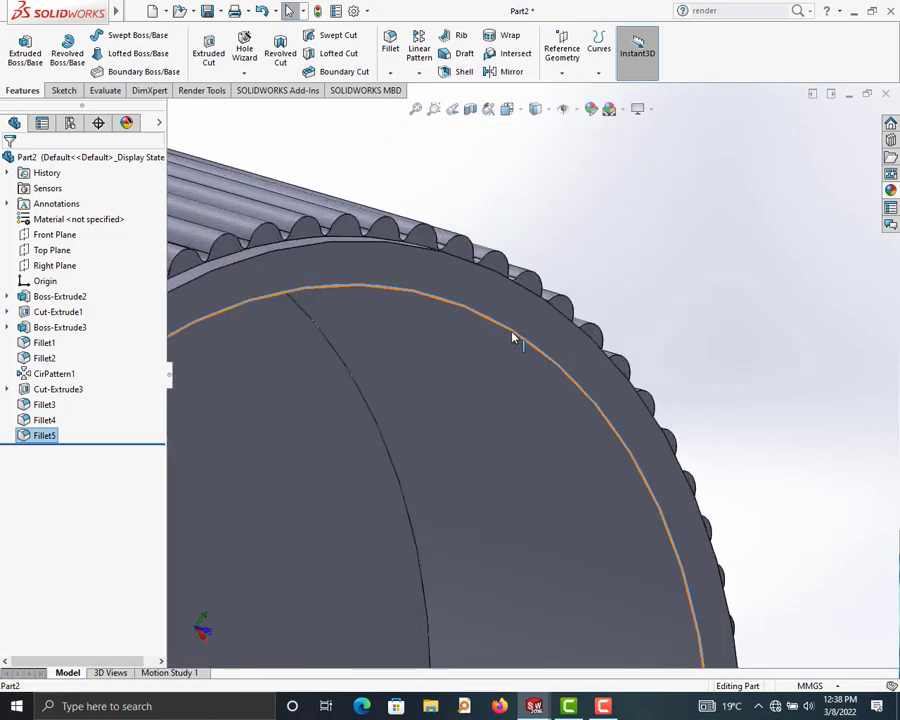
Chamfer the back rim's circular edge at 1 mm, 45°.
left_click(513, 338)
left_click(392, 73)
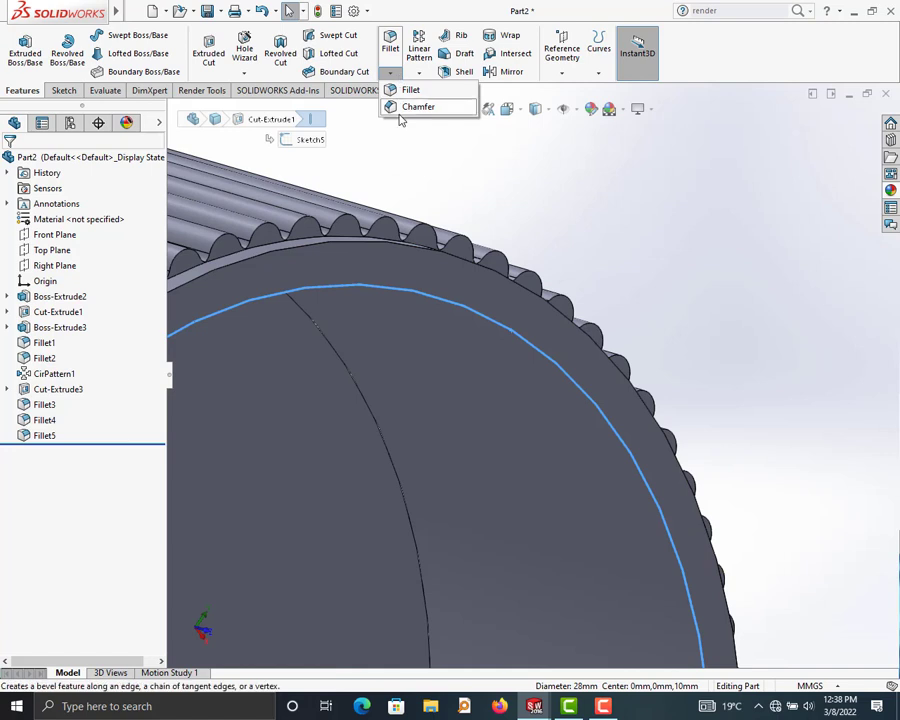
left_click(403, 108)
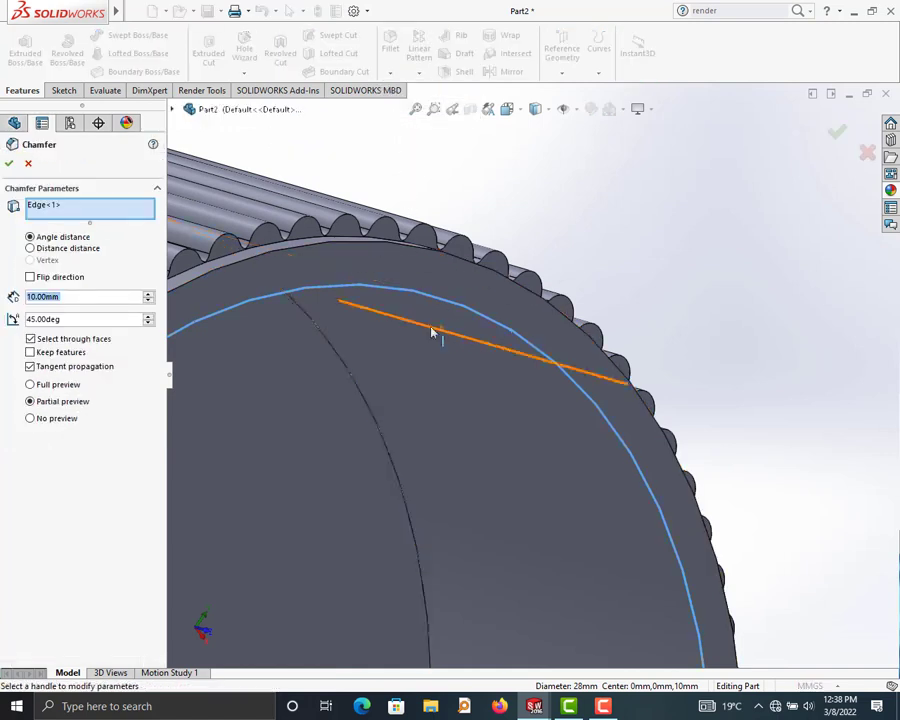
type("1")
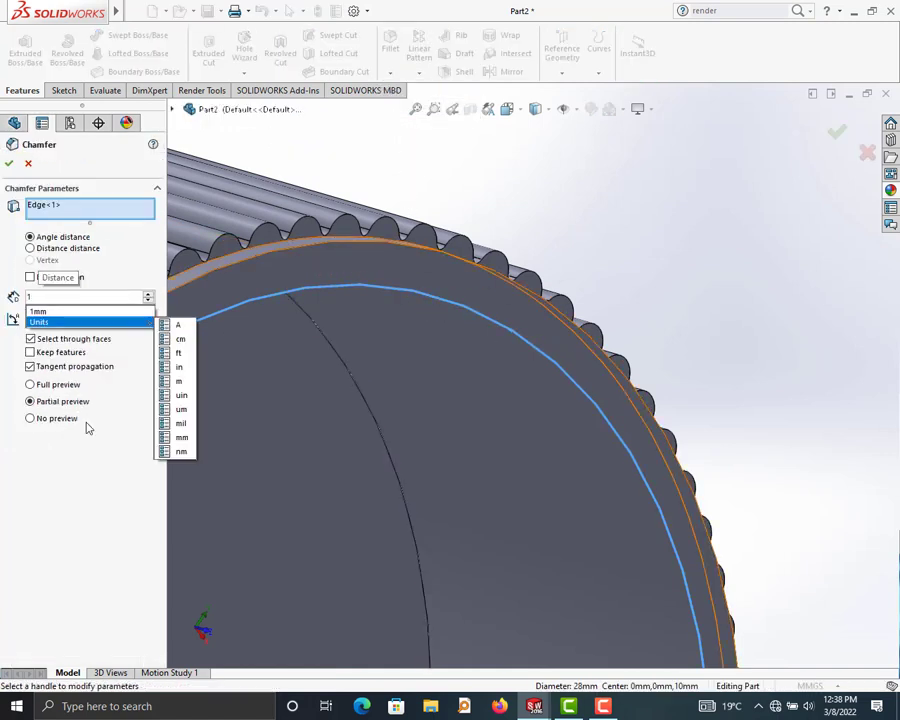
left_click(10, 164)
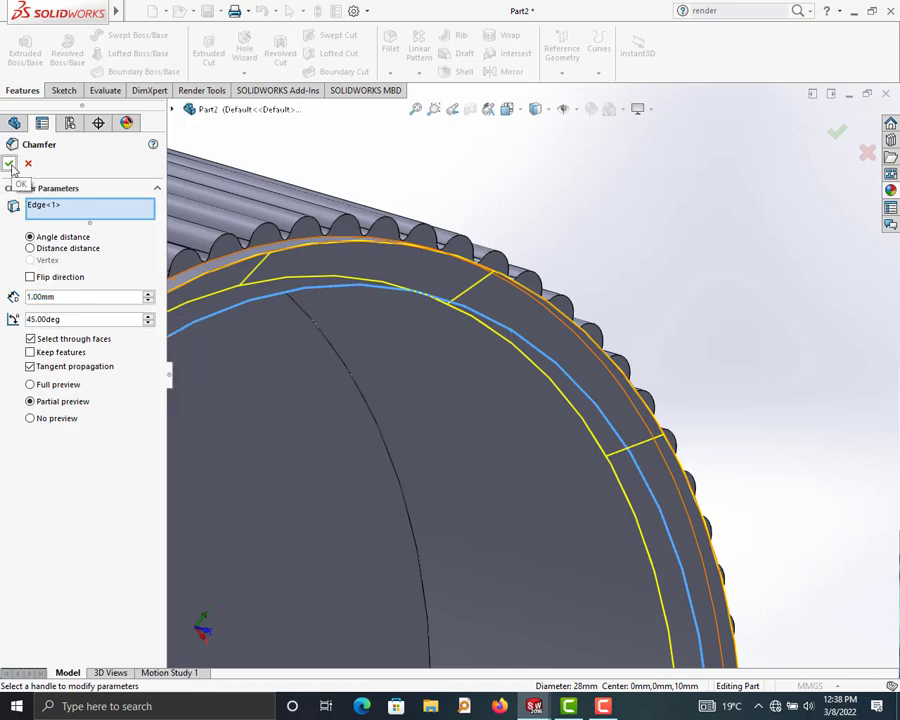
left_click(10, 164)
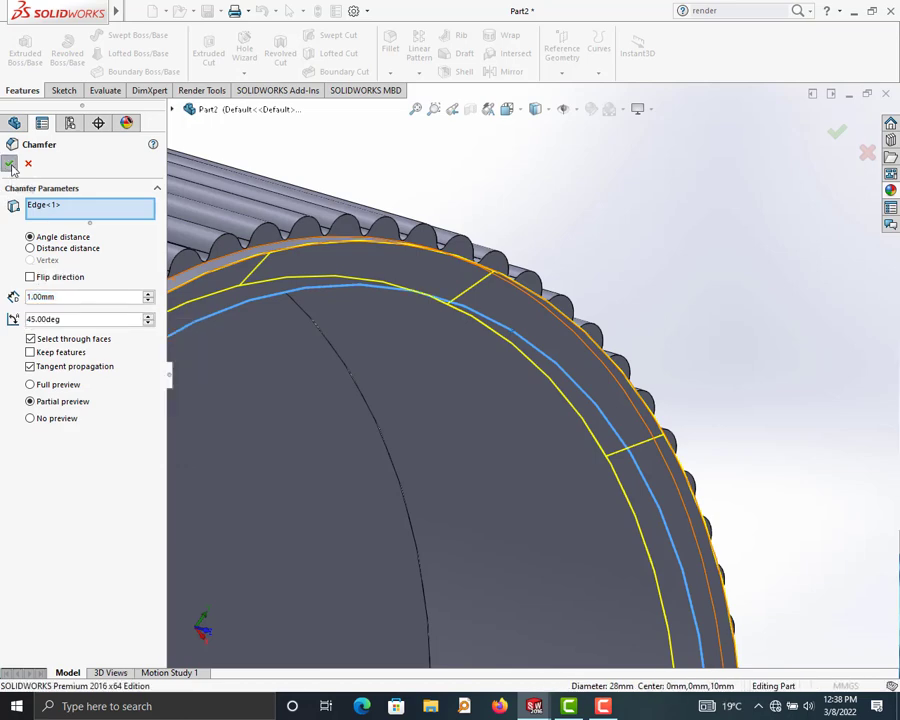
Place sketch text 'One' on the recessed front face.
scroll(309, 356, "up", 5)
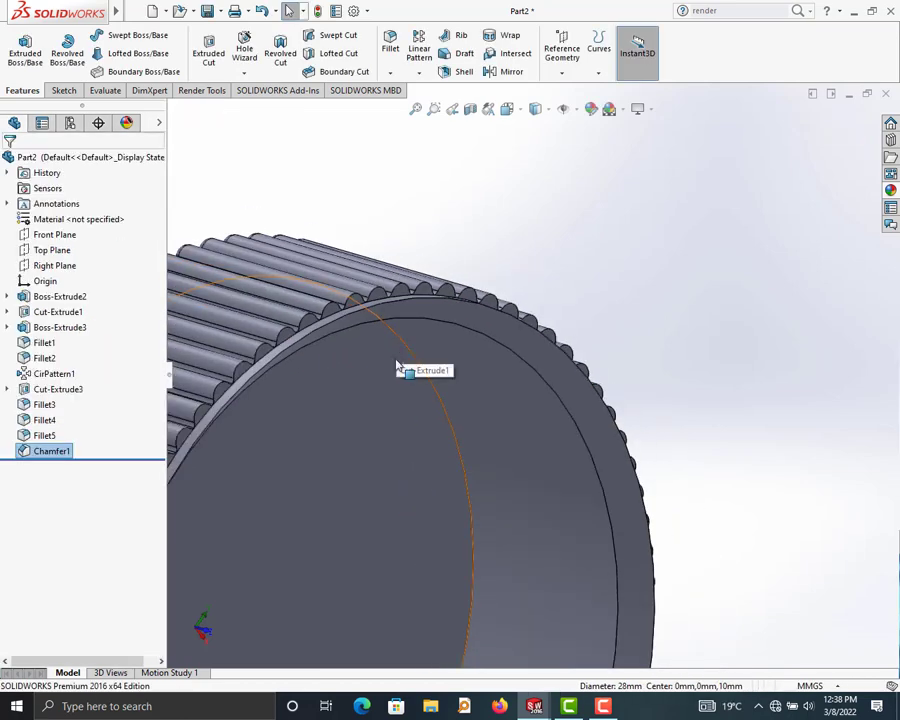
scroll(402, 366, "up", 5)
mouse_move(413, 421)
middle_mouse_down()
mouse_move(553, 450)
mouse_move(465, 493)
mouse_move(432, 368)
middle_mouse_up()
left_click(432, 370)
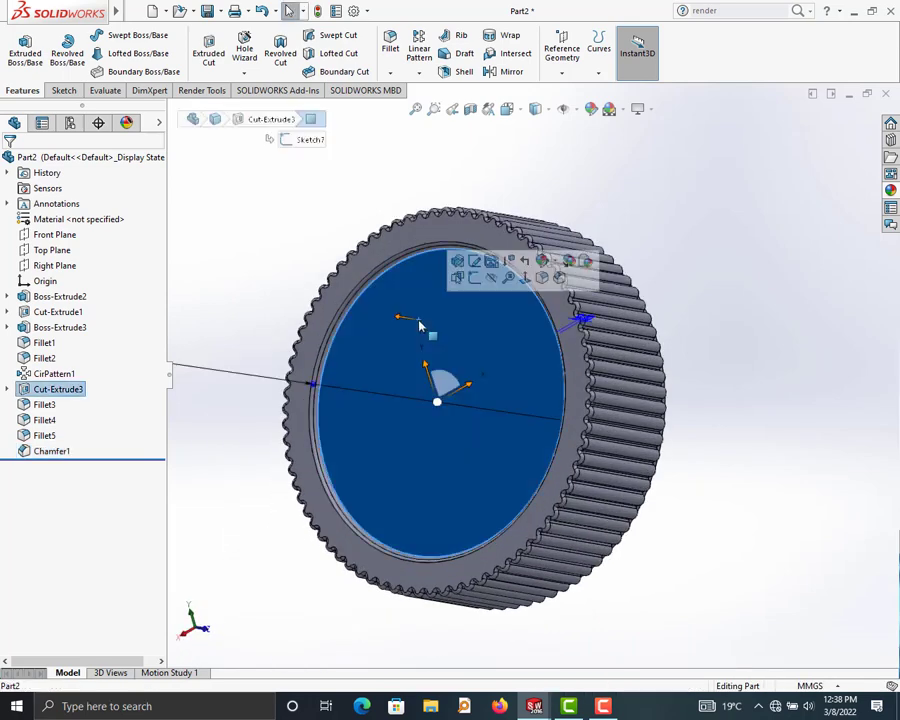
left_click(62, 90)
left_click(176, 55)
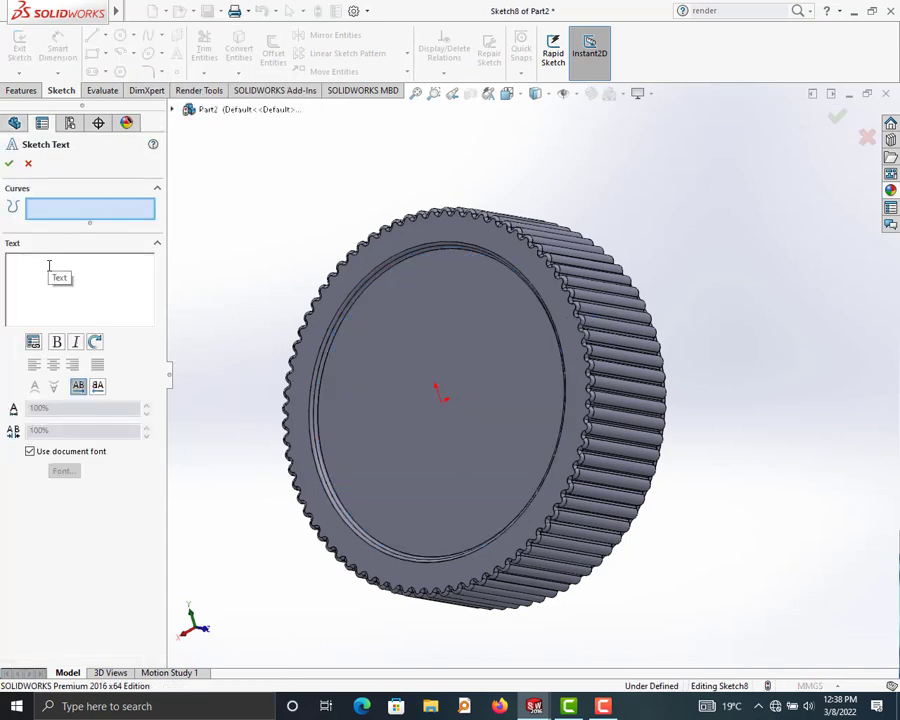
type("One")
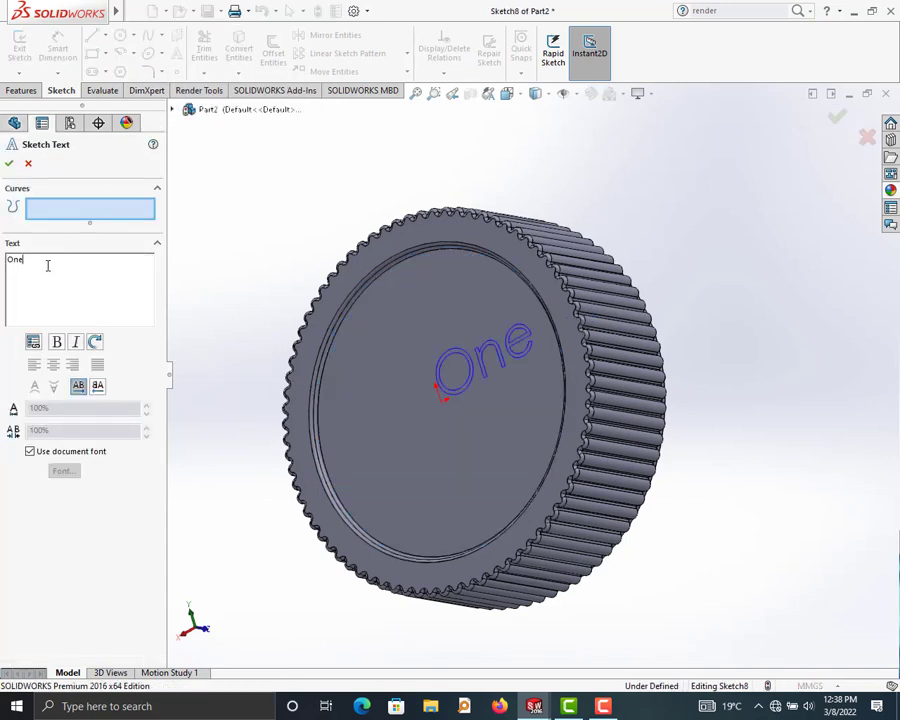
Switch the text from the document font to Cooper Black.
left_click(43, 456)
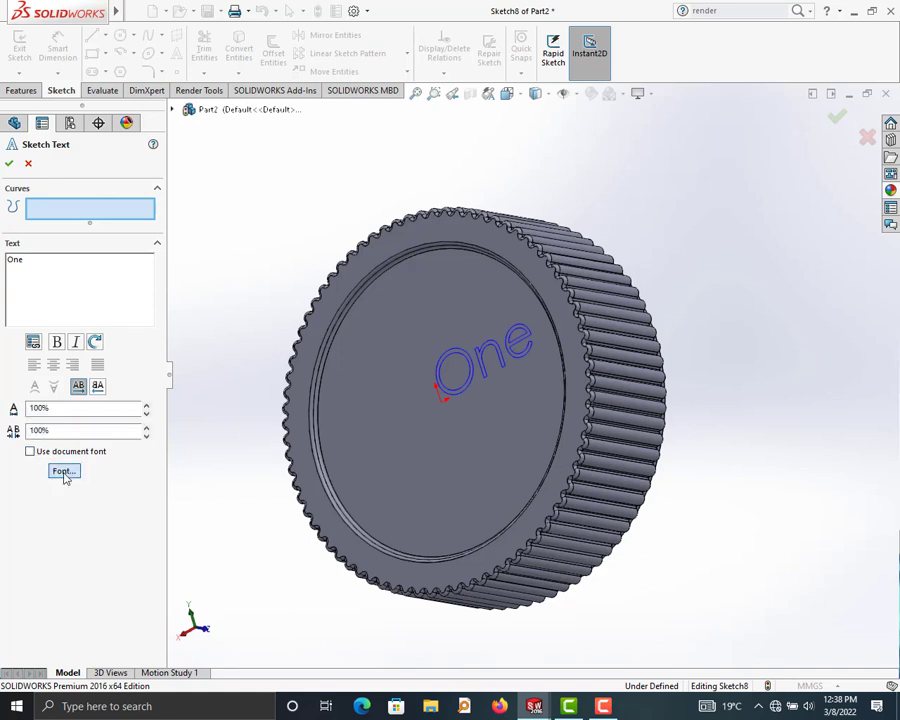
left_click(63, 472)
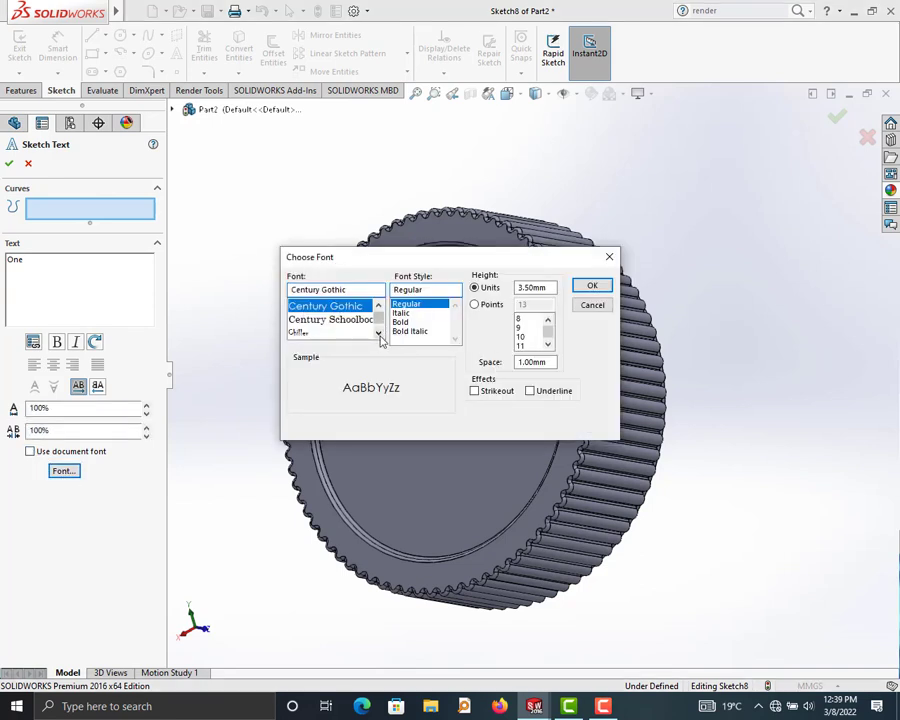
left_click(379, 334)
left_click(379, 334)
left_click(379, 334)
left_click(379, 334)
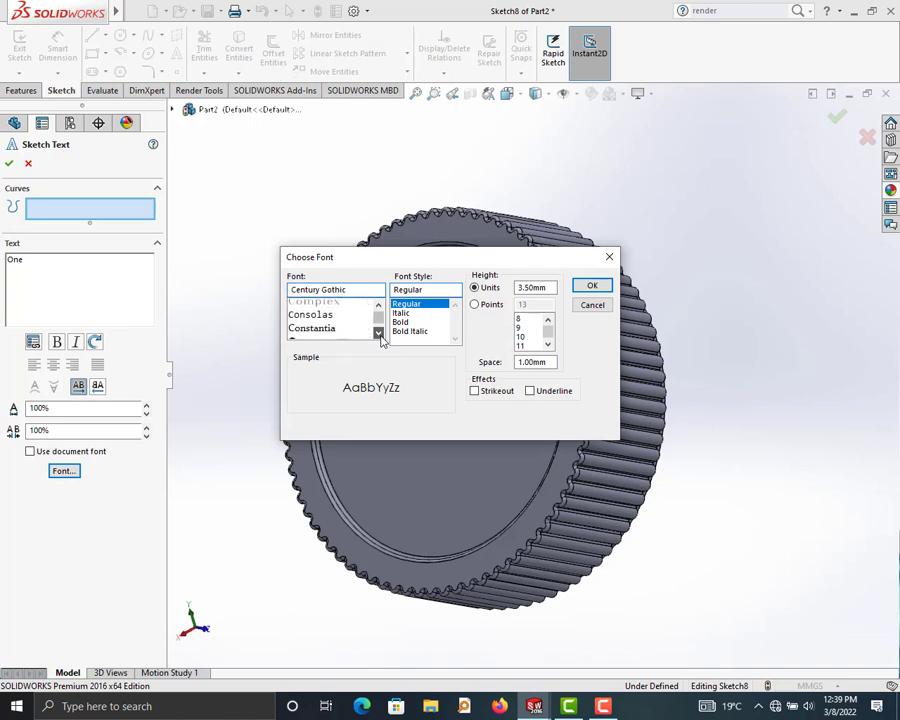
left_click(379, 334)
left_click(379, 334)
left_click(379, 334)
left_click(378, 306)
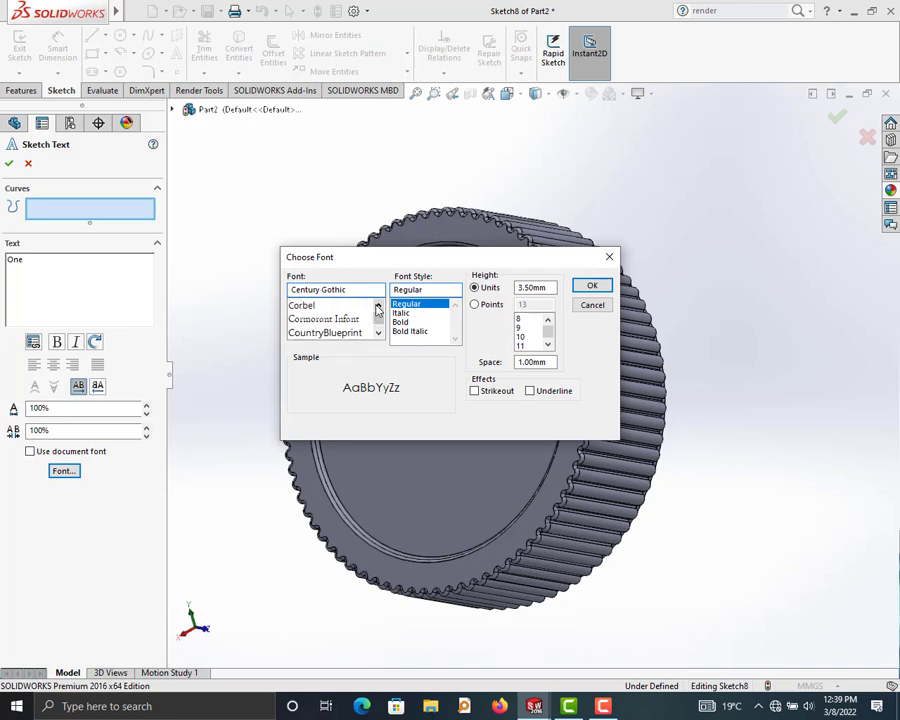
left_click(378, 306)
left_click(378, 306)
left_click(322, 307)
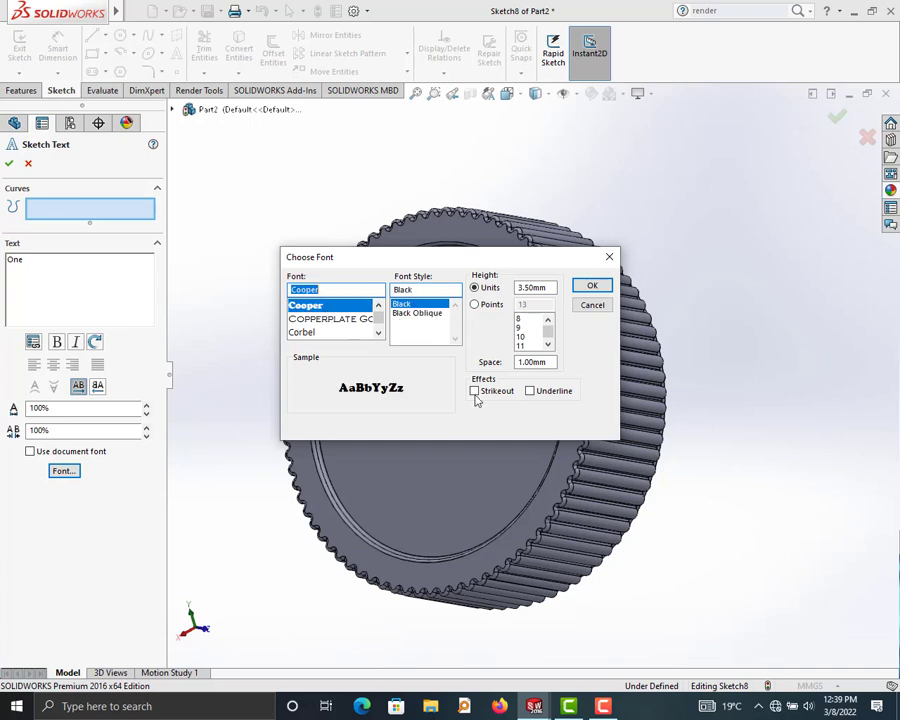
left_click(592, 286)
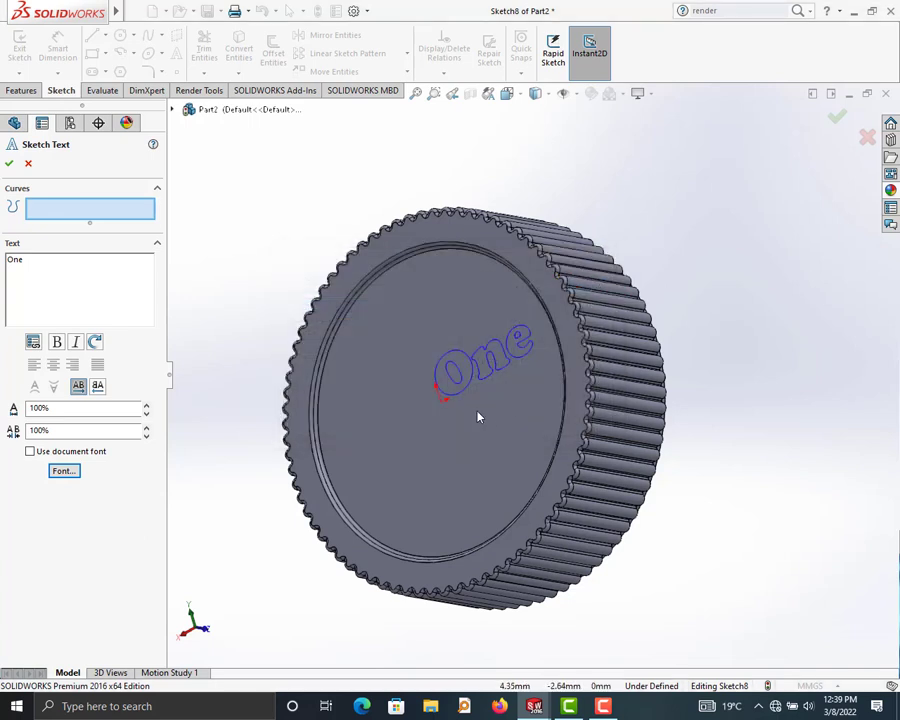
Widen the text to 170% and position it across the face.
left_click_drag(440, 404, 397, 424)
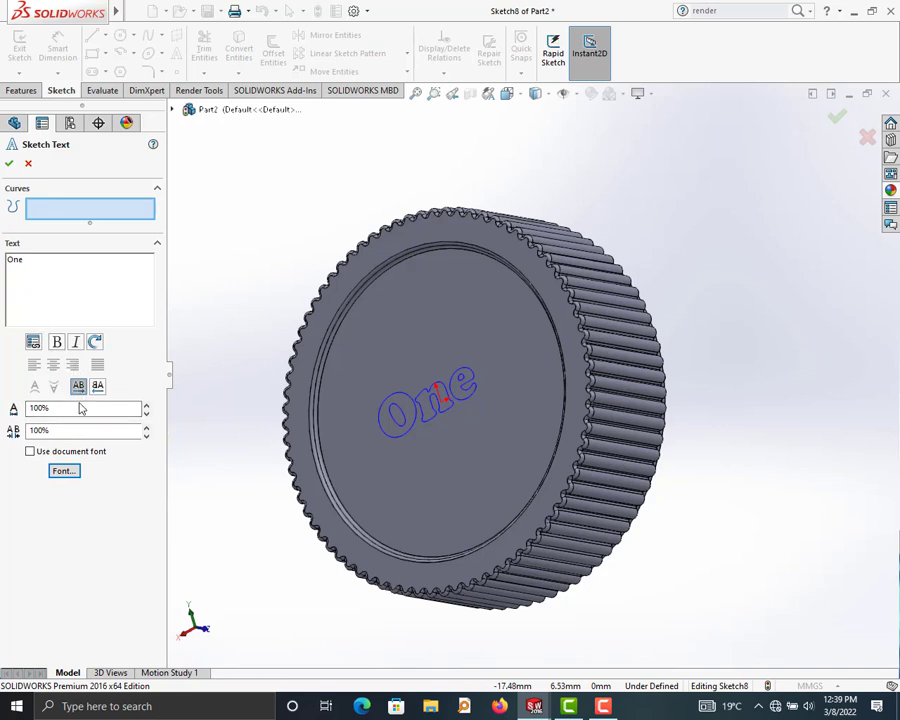
left_click(147, 407)
left_click(147, 407)
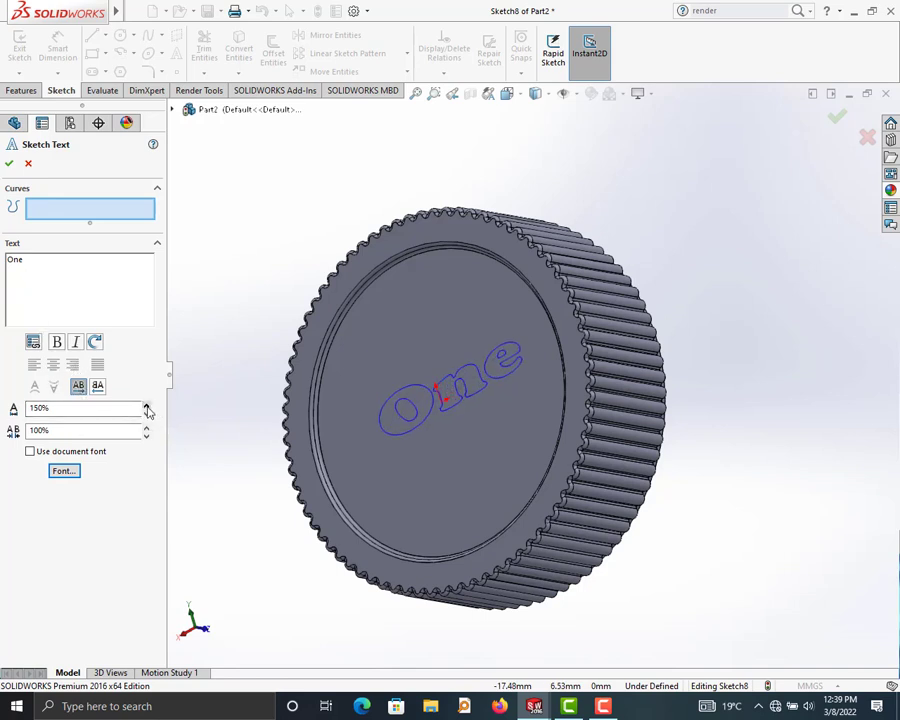
left_click(147, 407)
left_click_drag(416, 434, 366, 452)
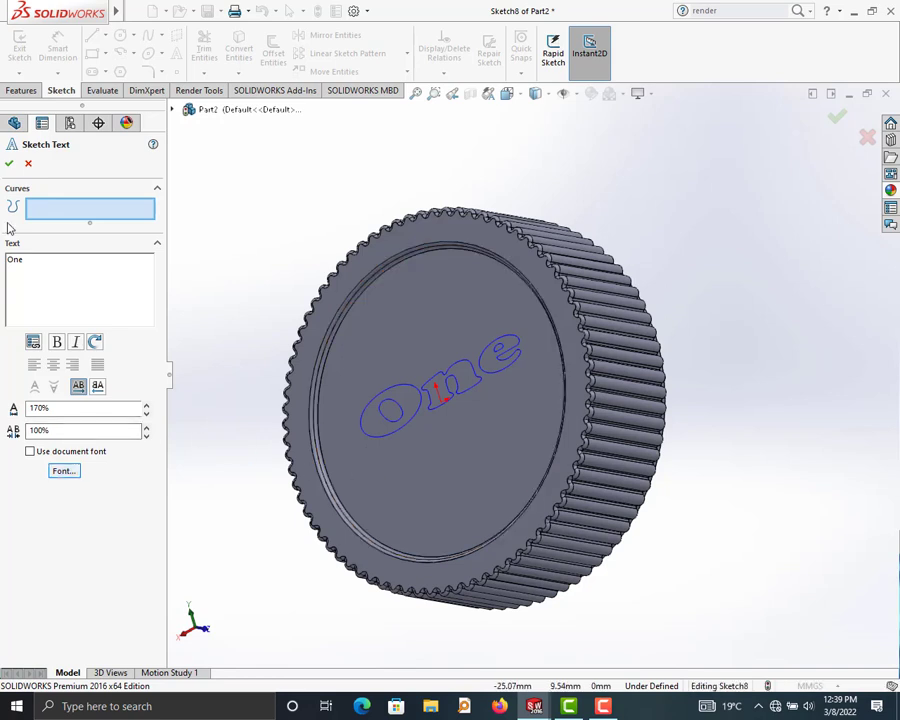
Extrude the 'One' text sketch as a 0.50 mm Blind boss.
left_click(8, 164)
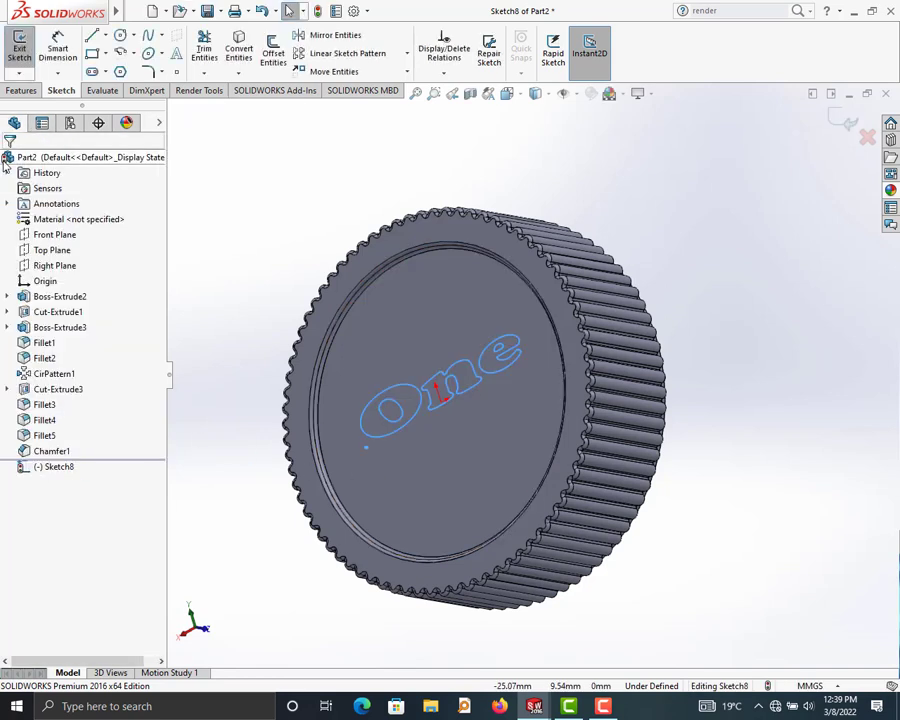
left_click(21, 90)
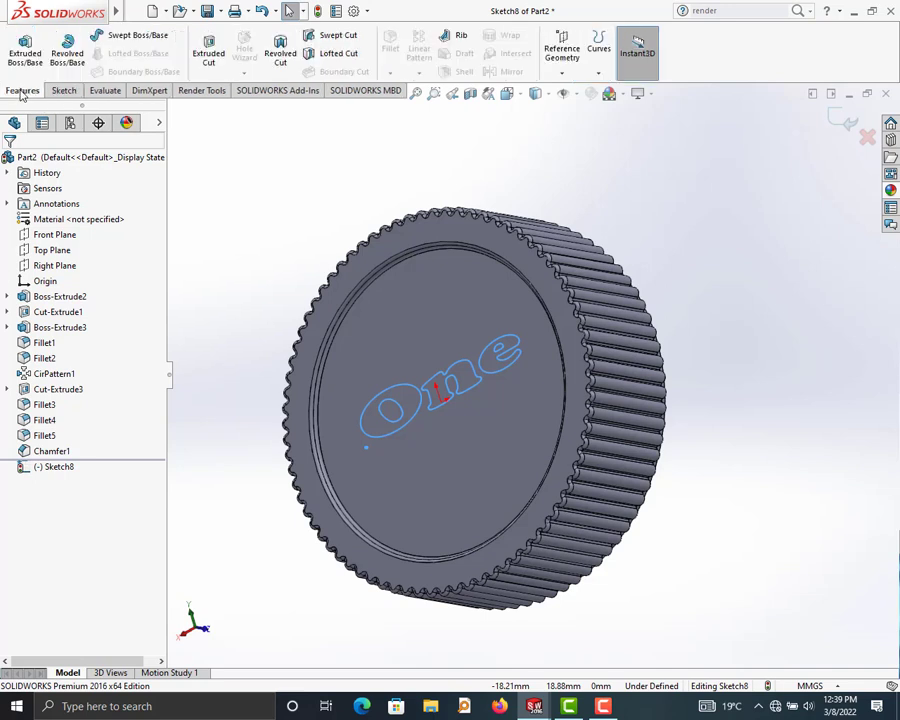
left_click(21, 55)
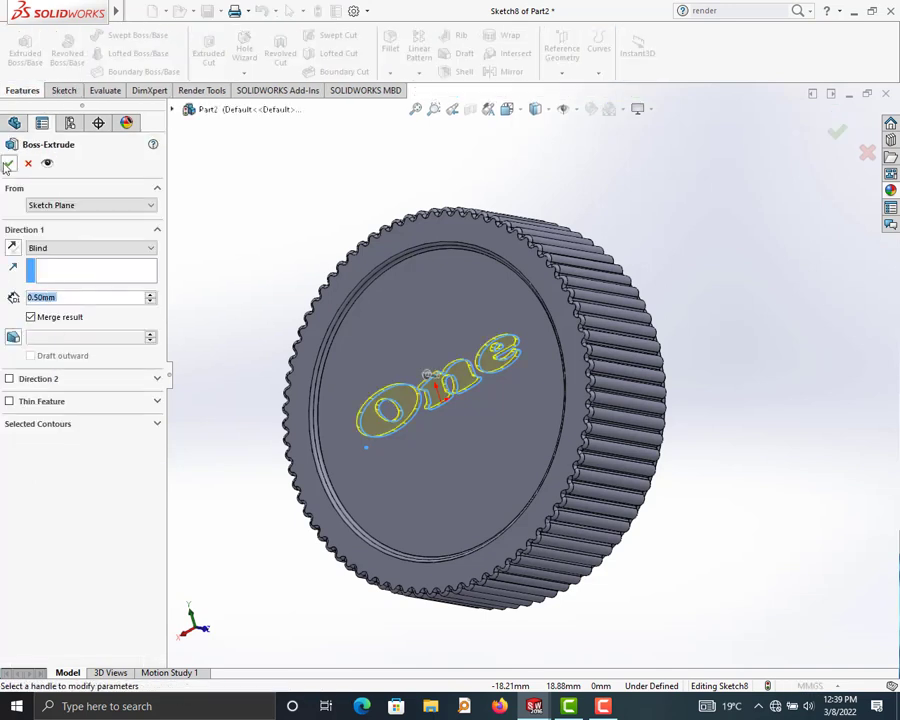
left_click(8, 164)
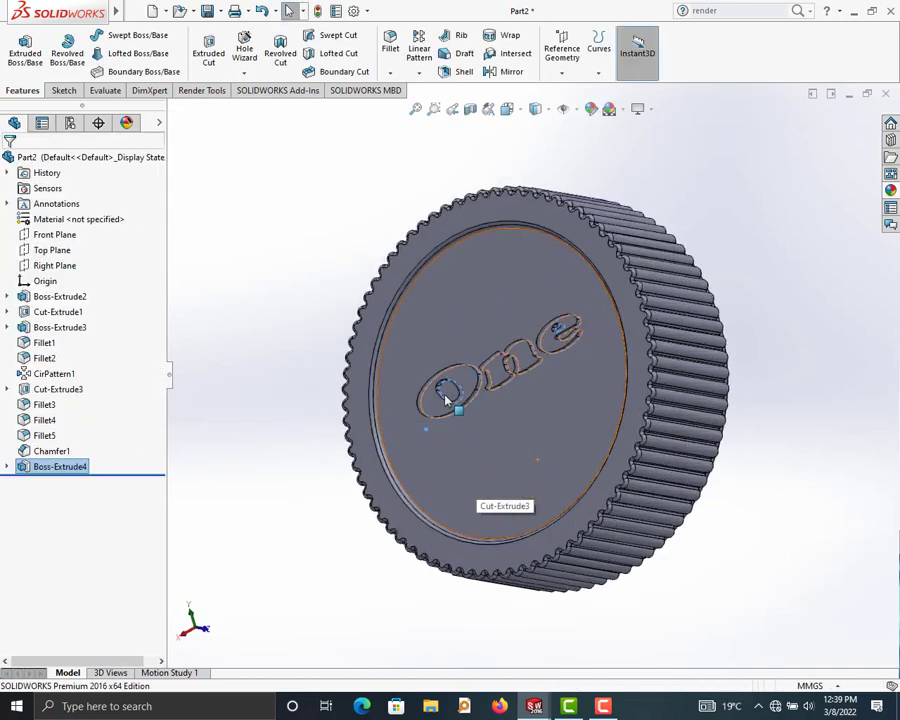
scroll(330, 428, "down", 5)
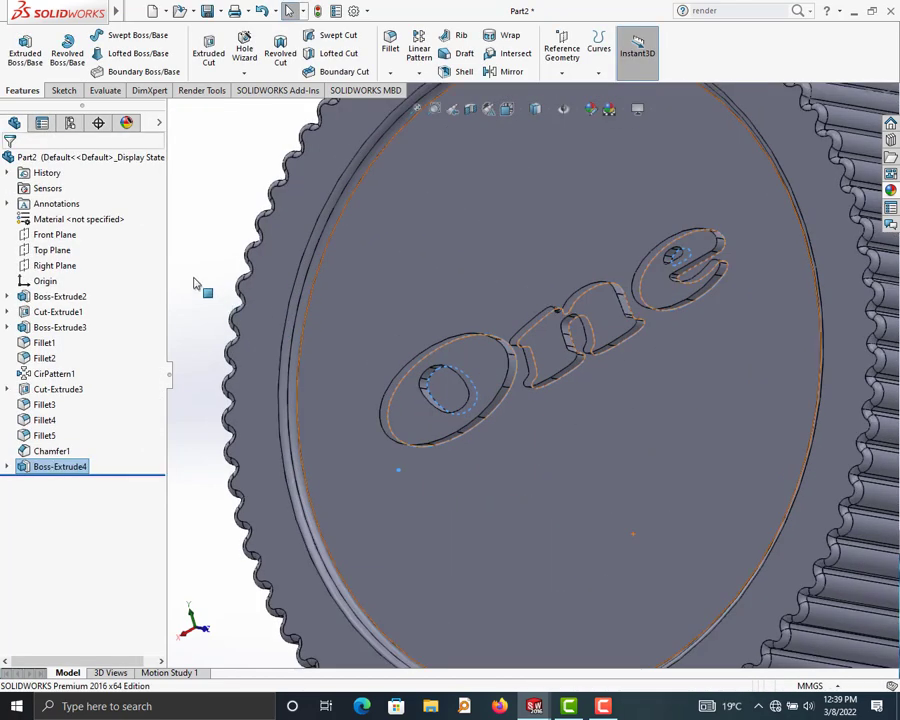
Fillet the top face edges of the letter O at 0.25 mm.
left_click(417, 361)
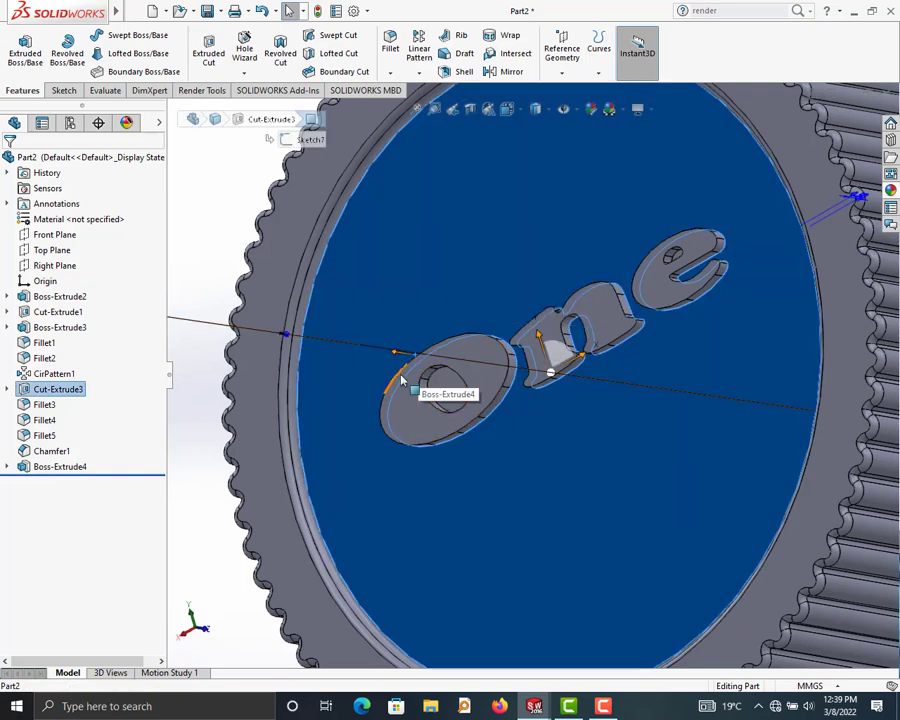
left_click(459, 427)
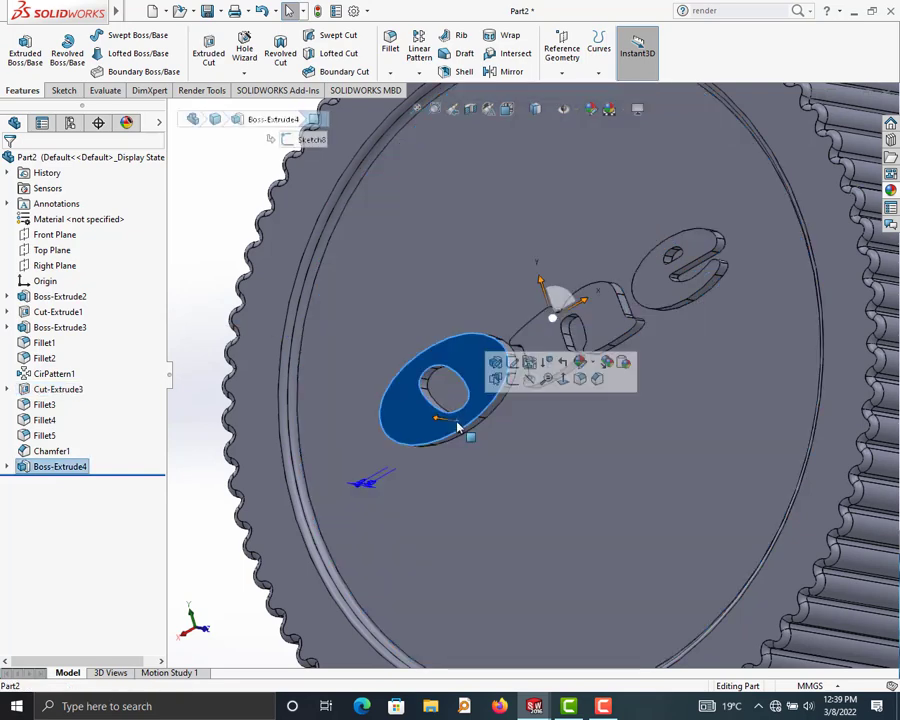
left_click(389, 52)
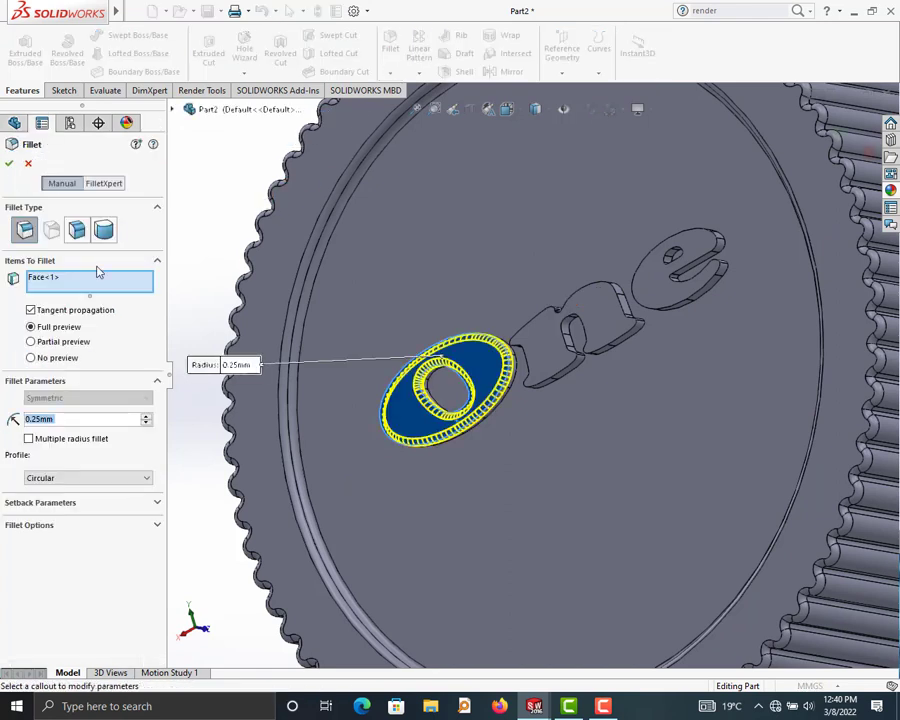
left_click(9, 164)
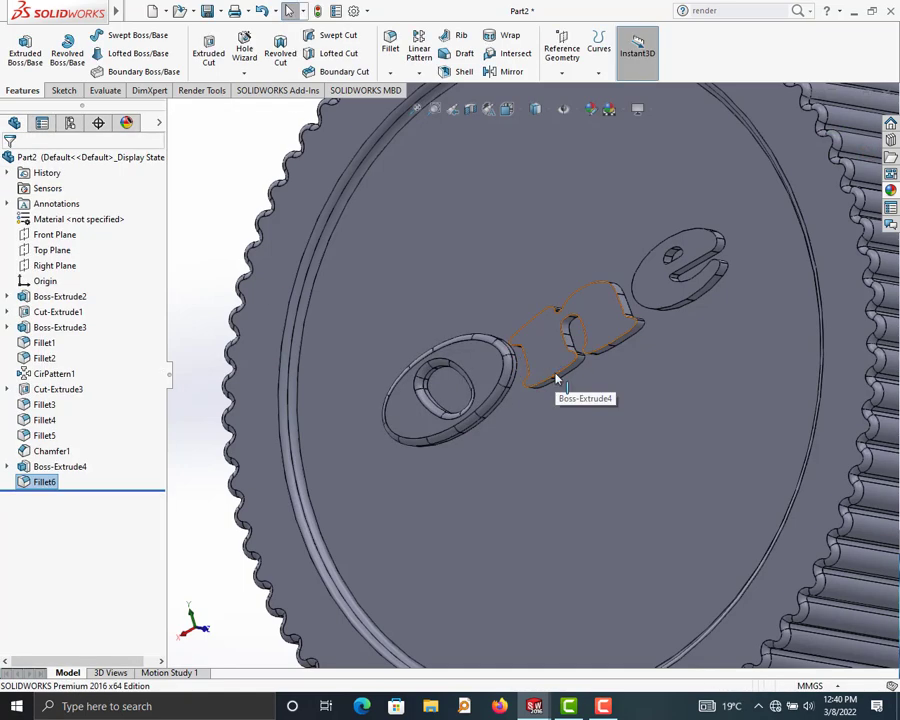
Attempt a fillet on the letter n's top face and dismiss the error.
left_click(560, 340)
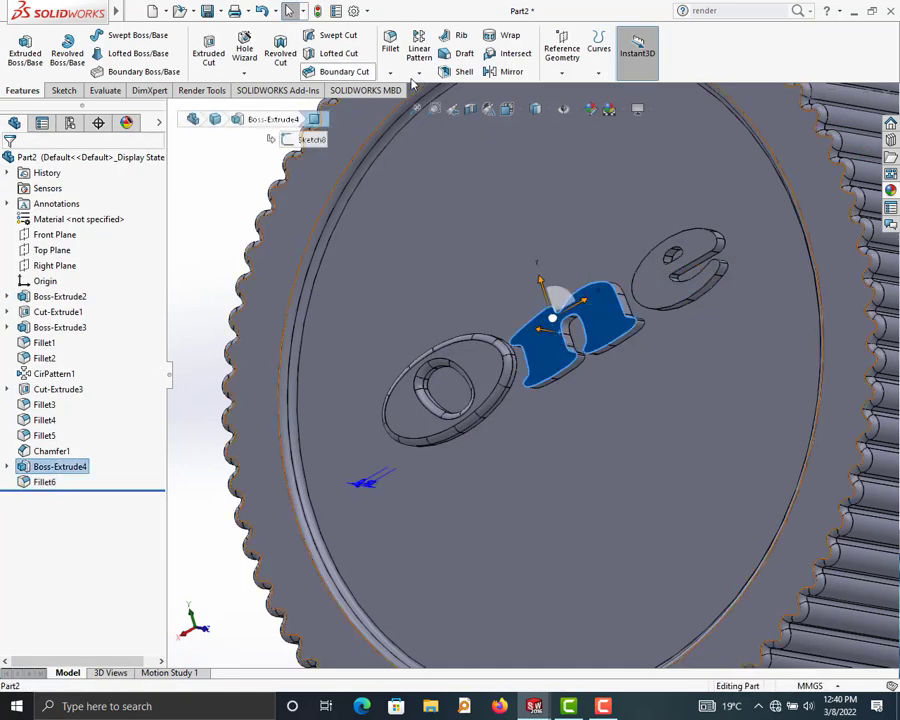
right_click(528, 342)
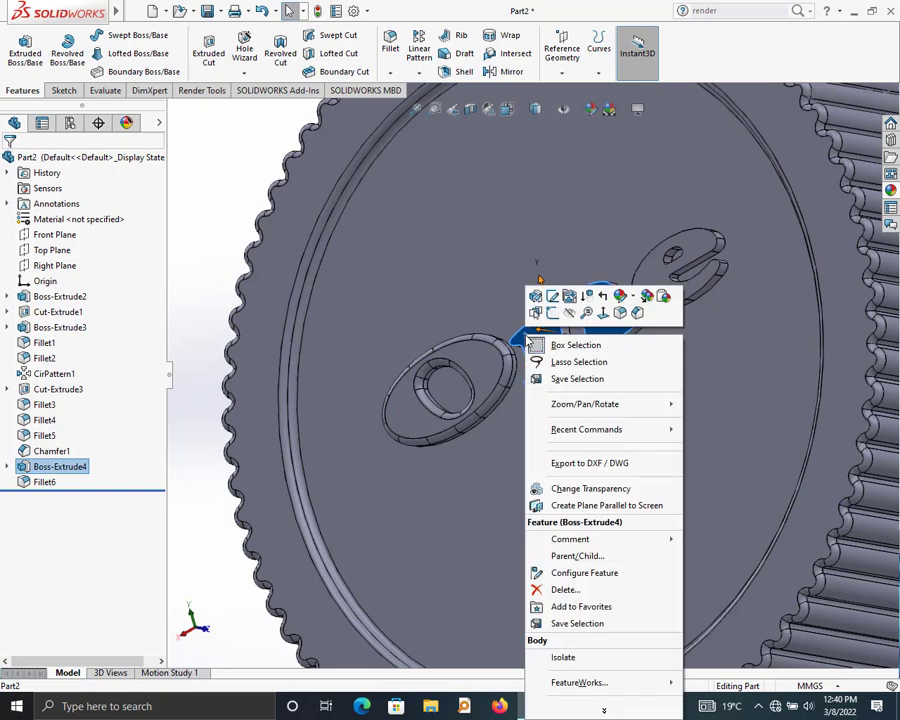
left_click(622, 318)
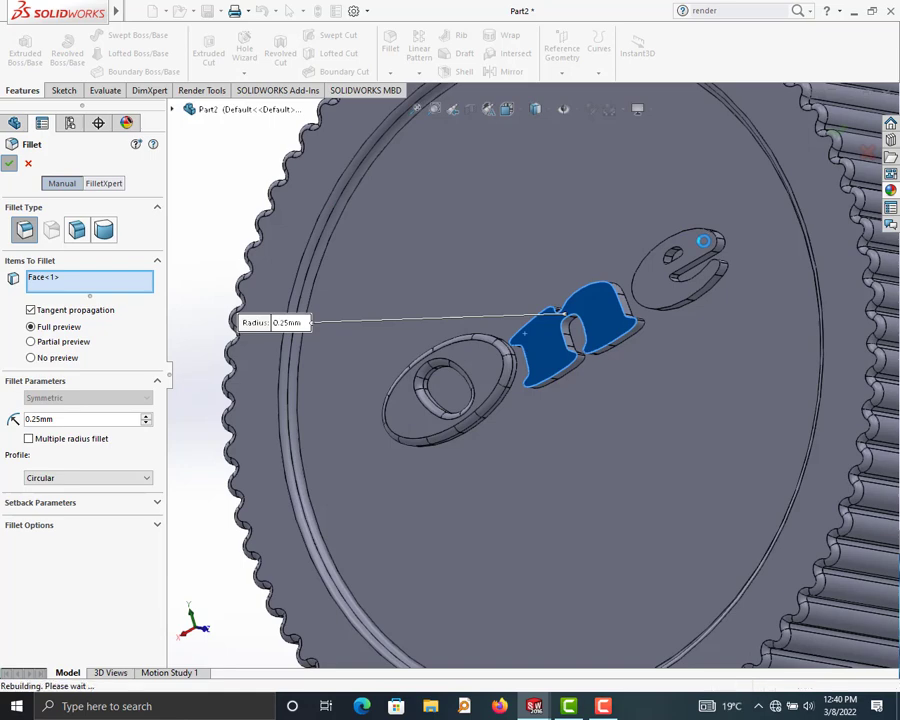
left_click(436, 120)
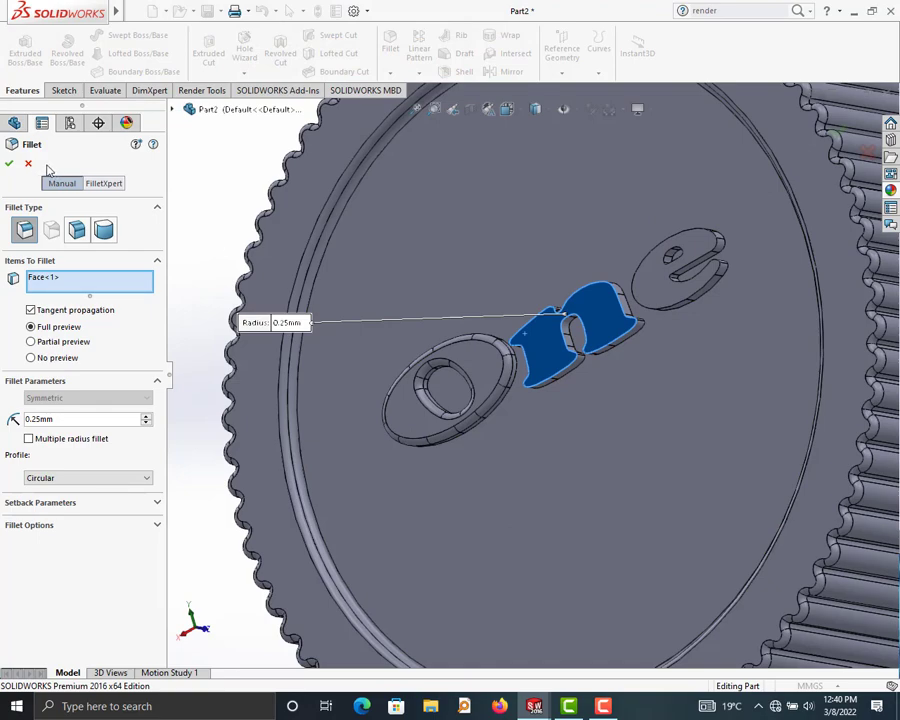
left_click(9, 163)
scroll(632, 360, "up", 5)
Zoom in and out on the finished knob.
scroll(650, 315, "up", 1)
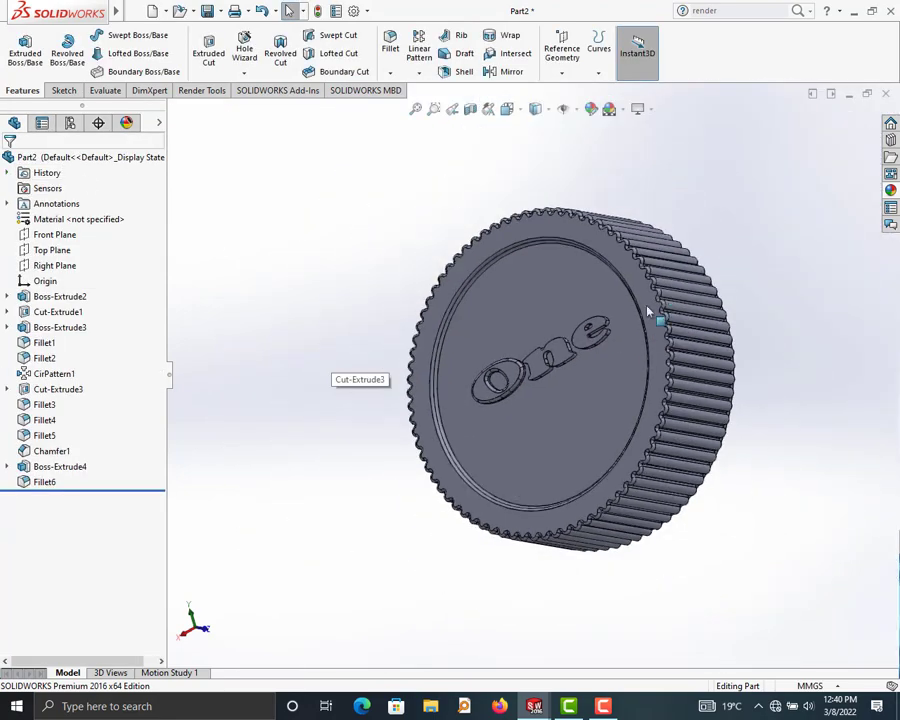
scroll(530, 382, "down", 2)
scroll(527, 400, "up", 1)
scroll(533, 250, "down", 2)
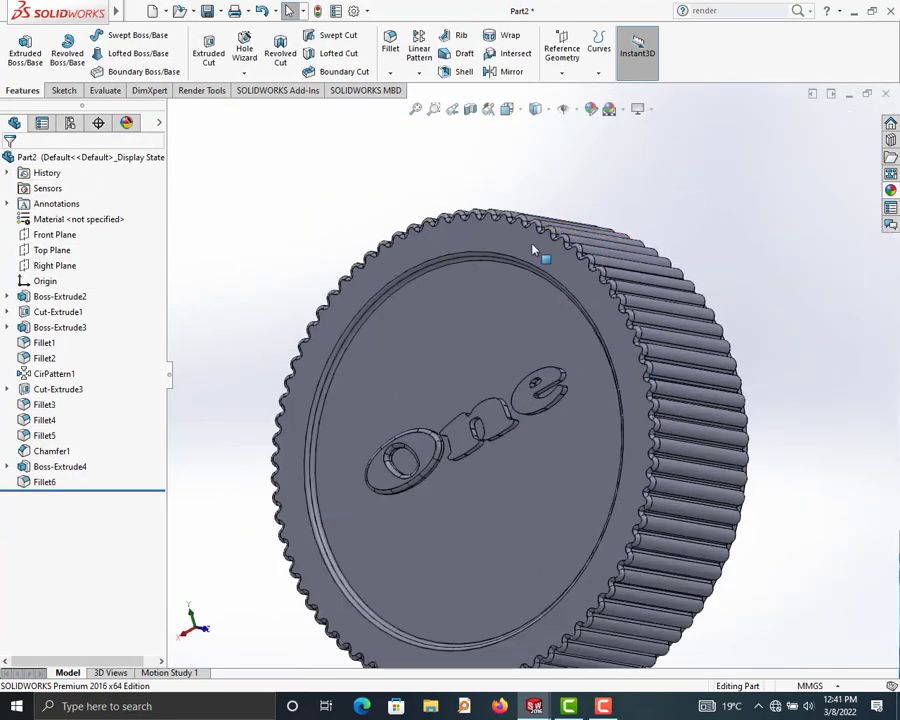
scroll(482, 518, "up", 2)
scroll(588, 249, "down", 2)
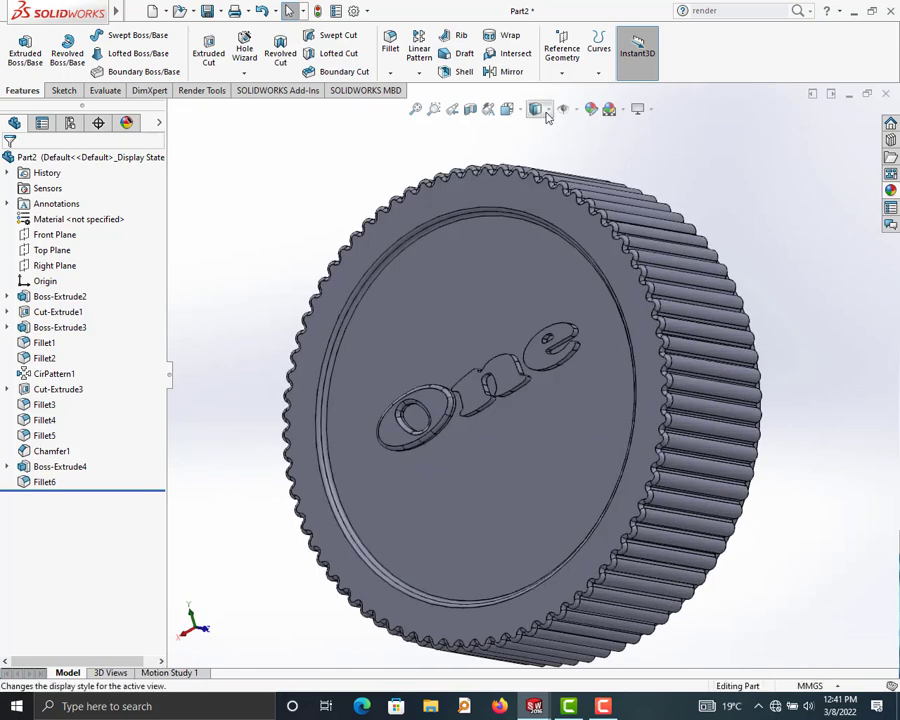
Apply blue low gloss plastic to the knob, tinted teal (RGB 95, 227, 255).
left_click(597, 113)
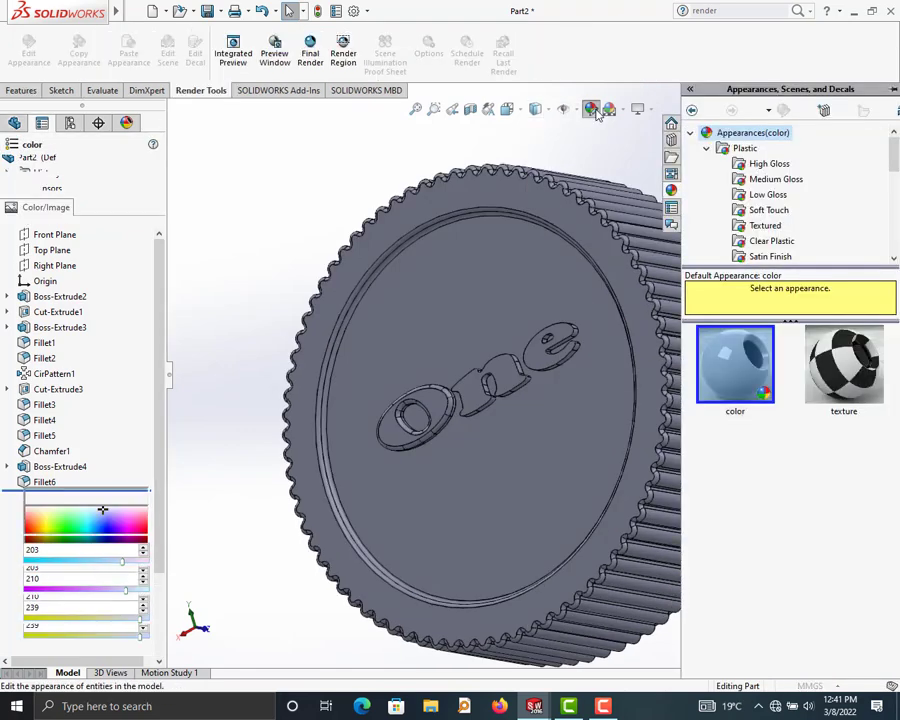
left_click(767, 194)
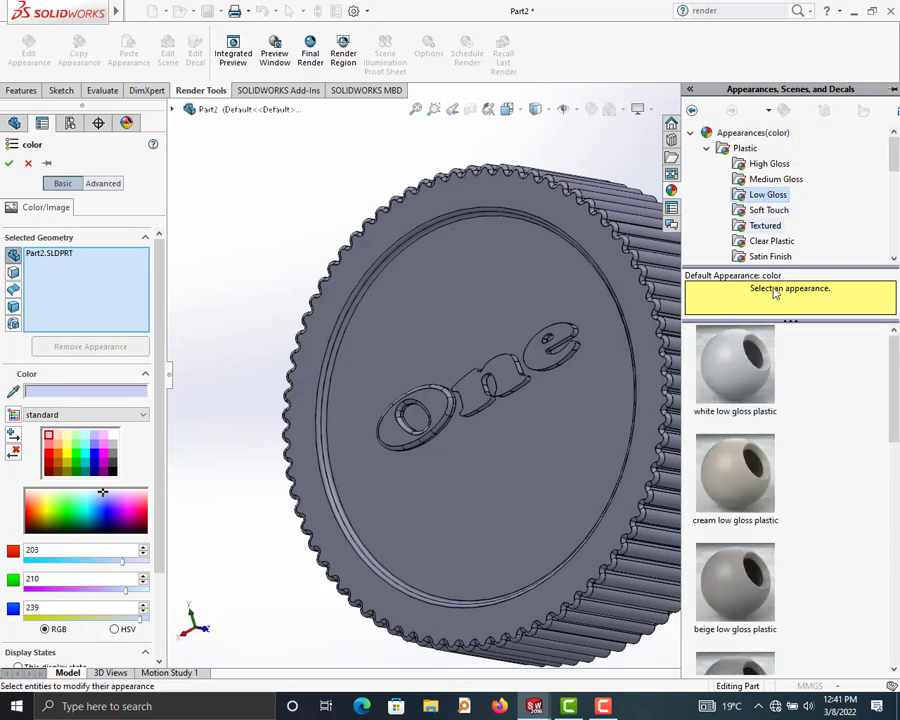
scroll(816, 468, "down", 5)
left_click_drag(742, 422, 580, 440)
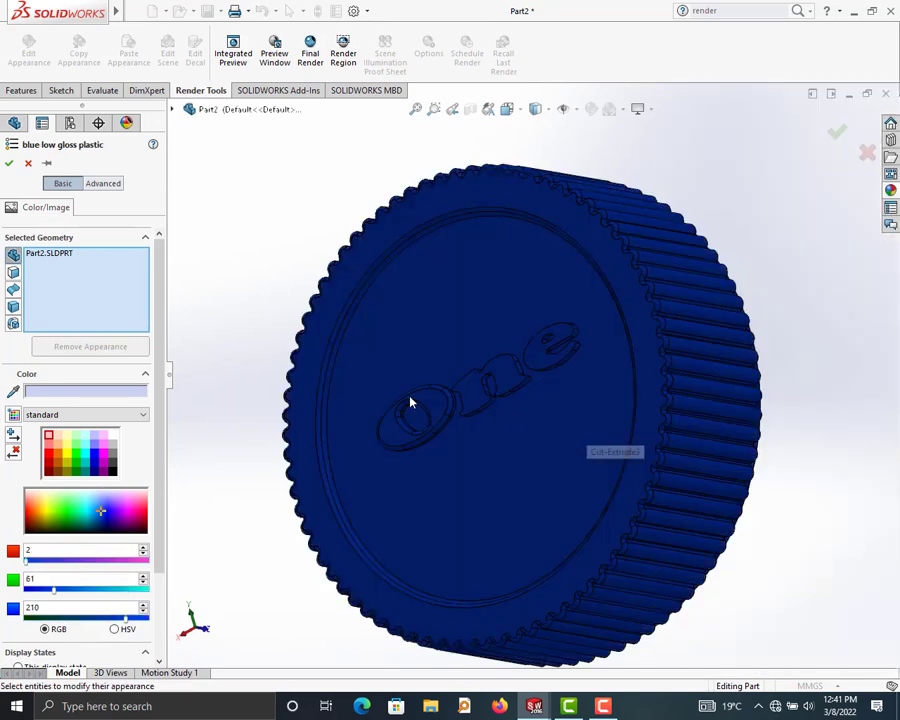
left_click_drag(89, 511, 90, 506)
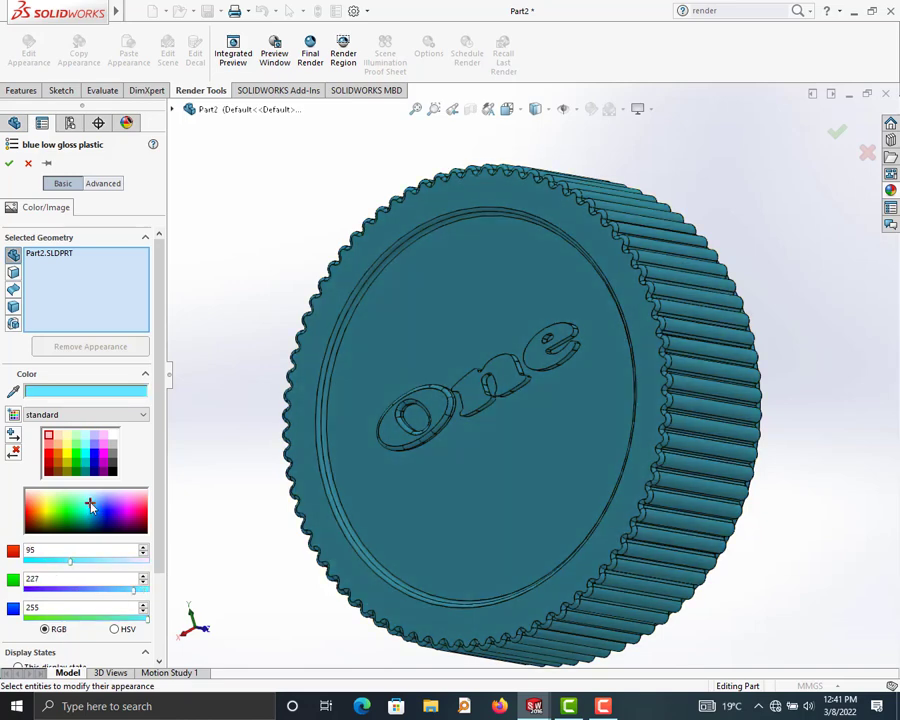
left_click(9, 162)
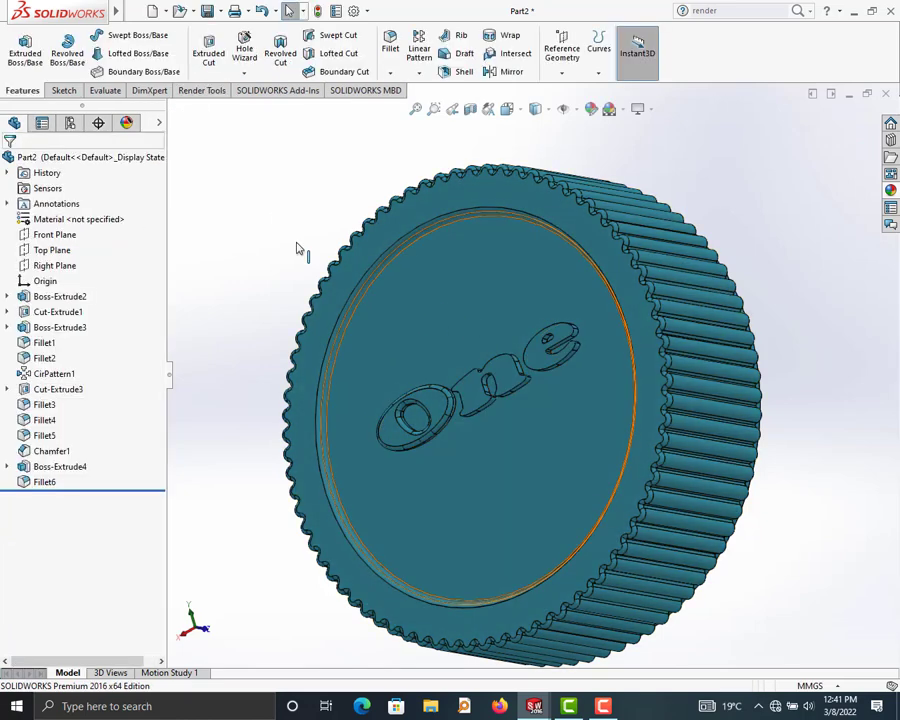
middle_click_drag(297, 248, 540, 390)
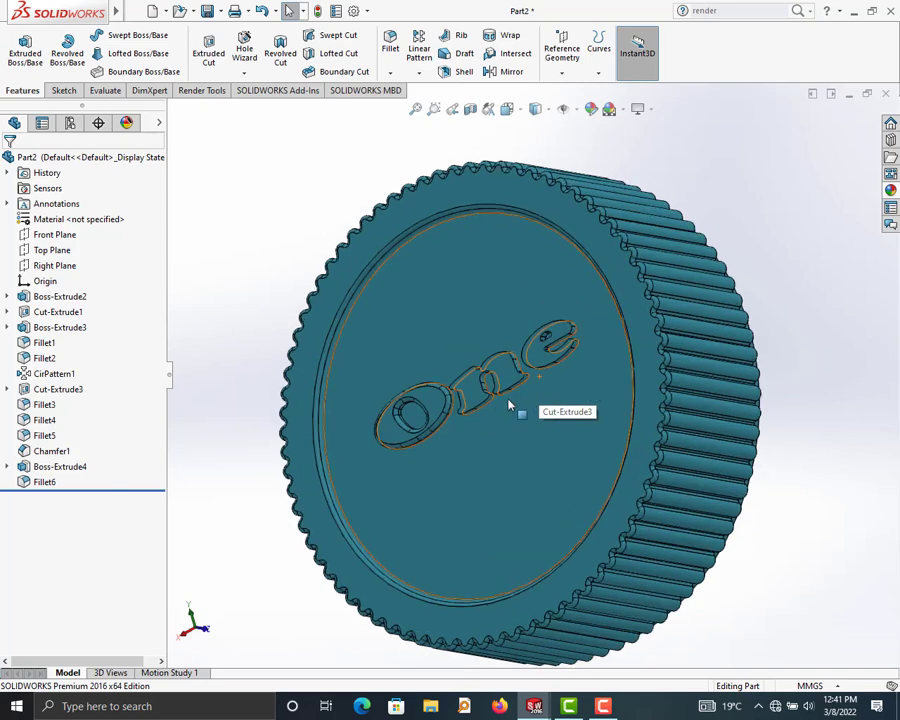
middle_click_drag(506, 452, 771, 362)
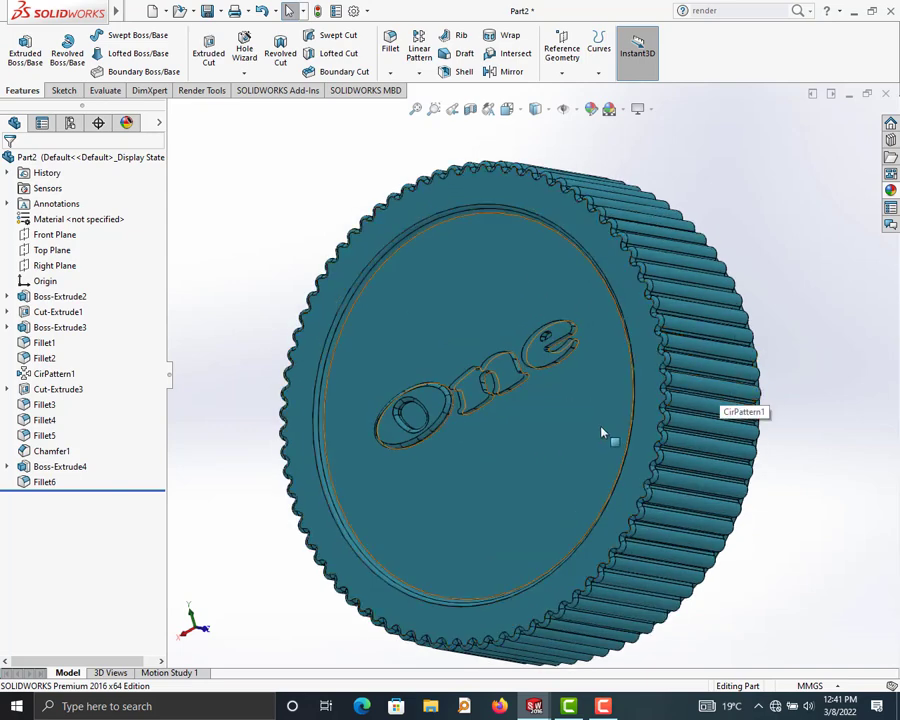